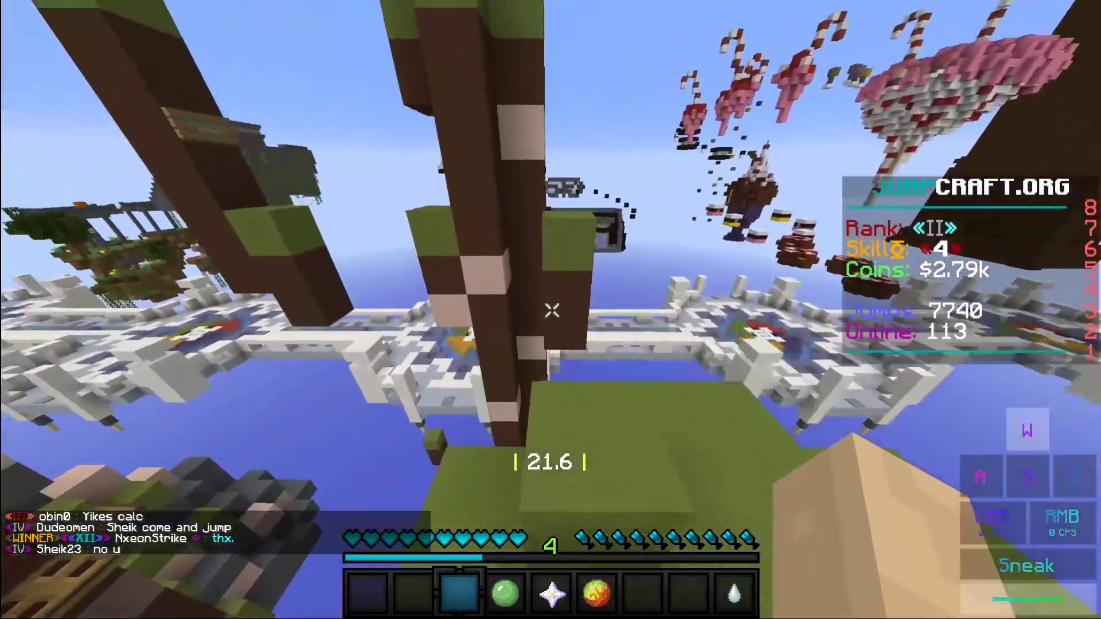
- Save a checkpoint at the Checkpoint sign, then teleport back to it with the return item
key(s)
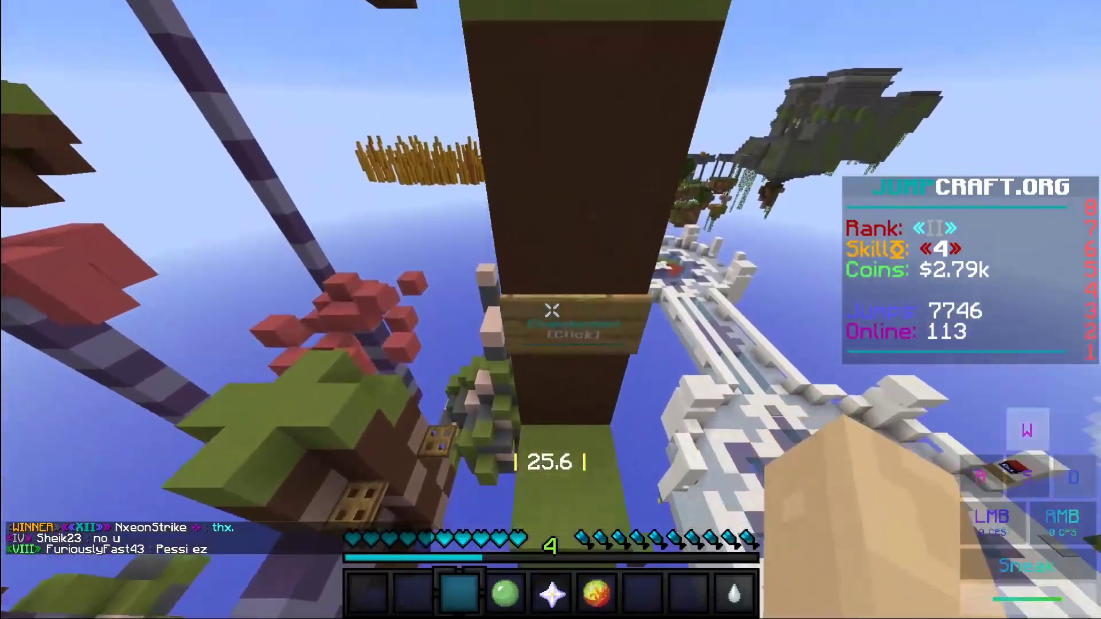
click(552, 310)
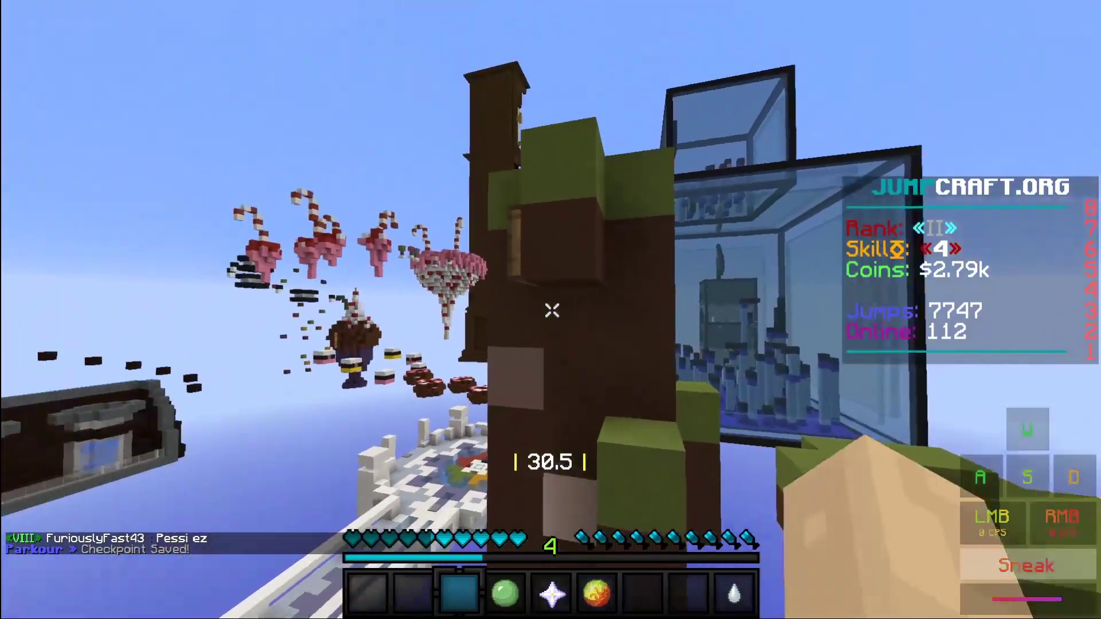
right_click(552, 311)
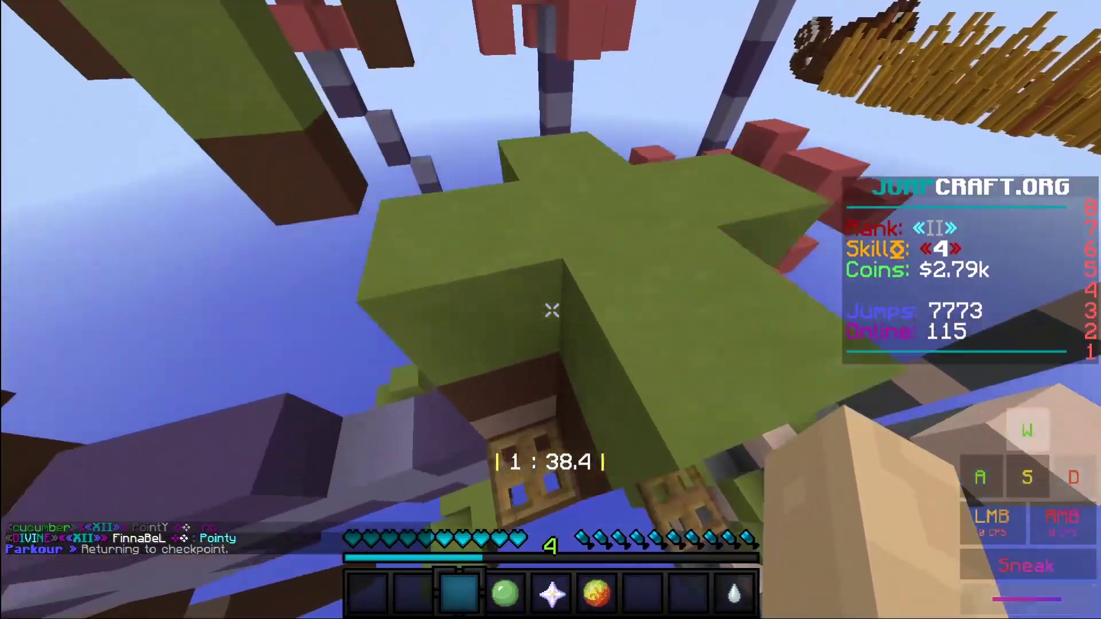
key(4)
right_click(552, 311)
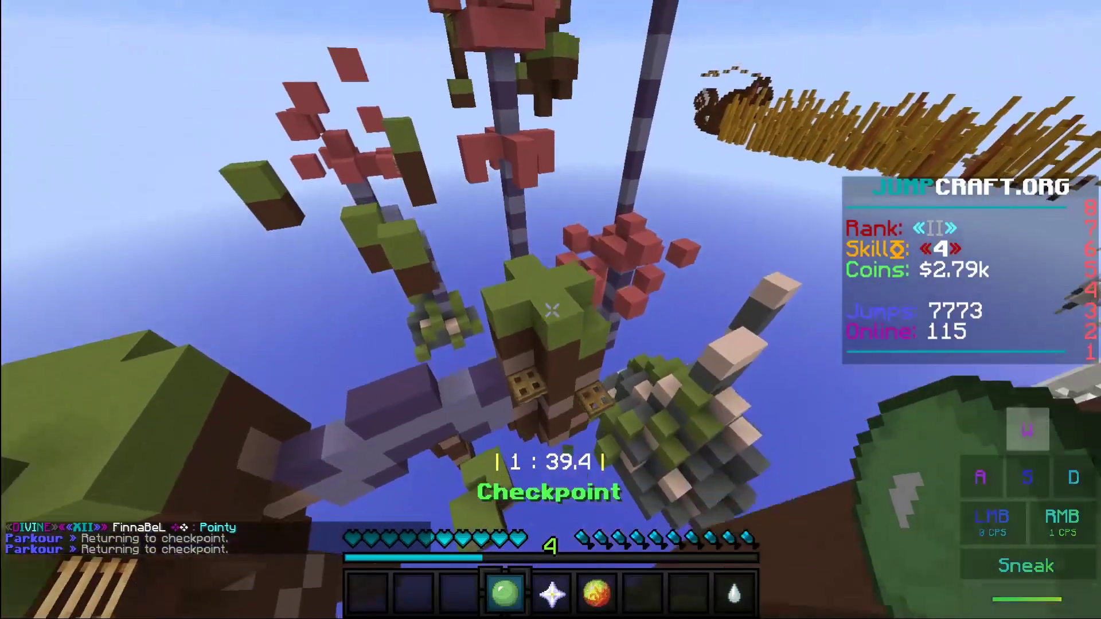
key(3)
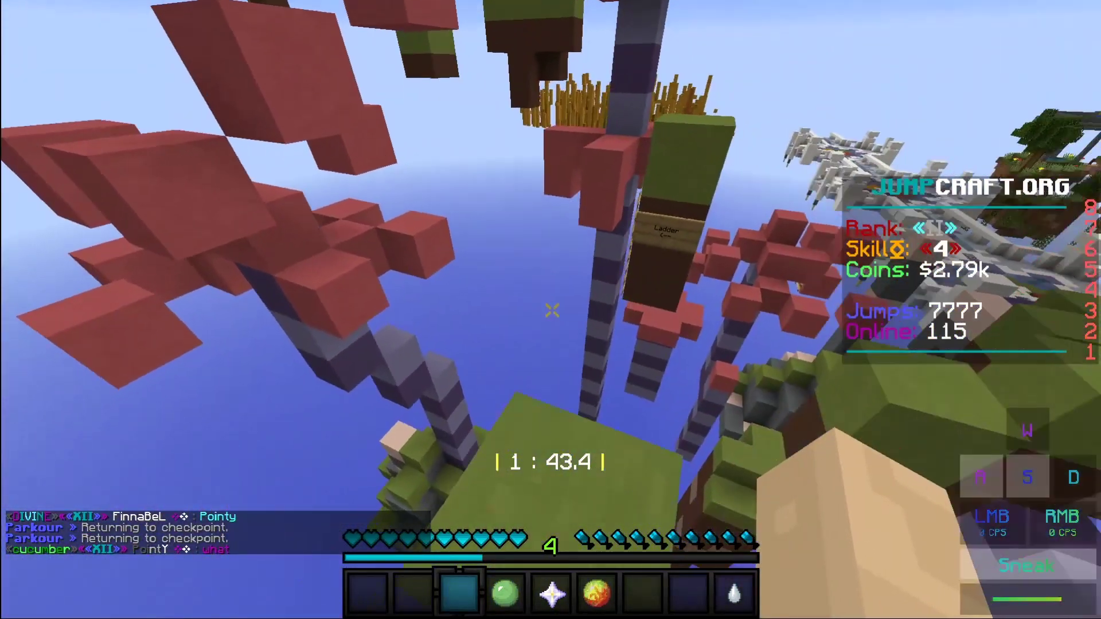
- Crouch and jump across the next platforms onto the red blocks
key(w)
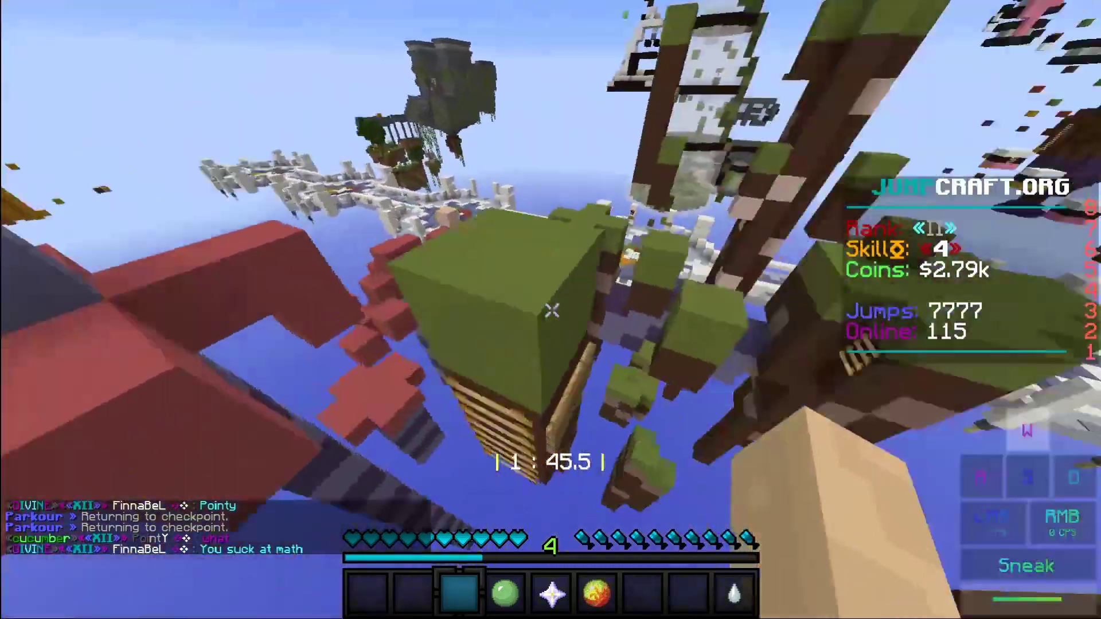
key(s)
key(shift)
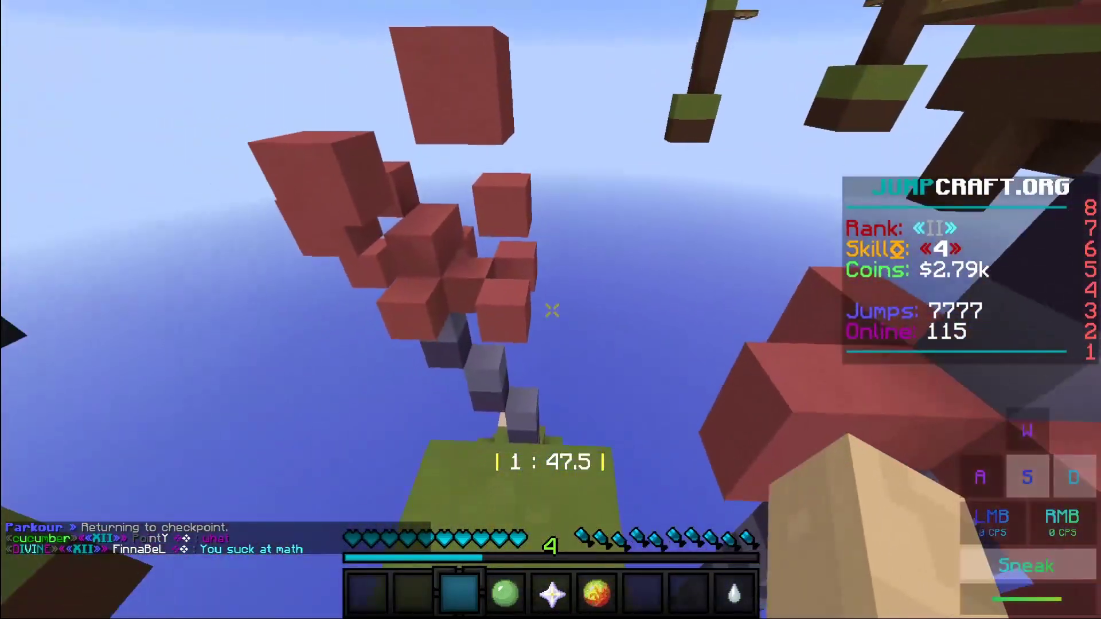
key(space)
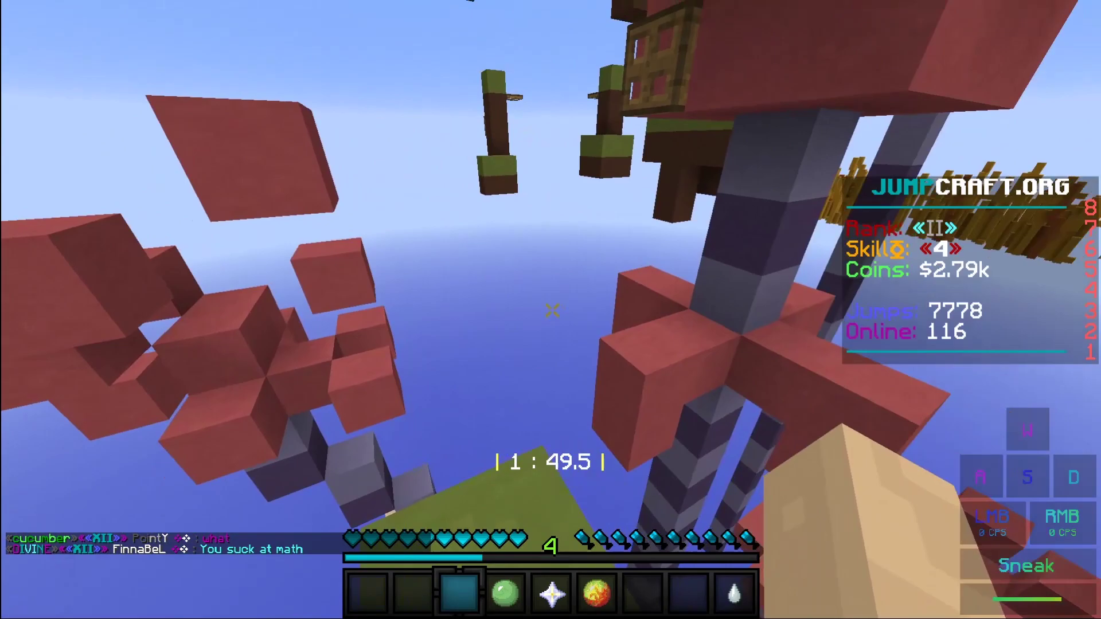
key(w)
key(space)
key(shift)
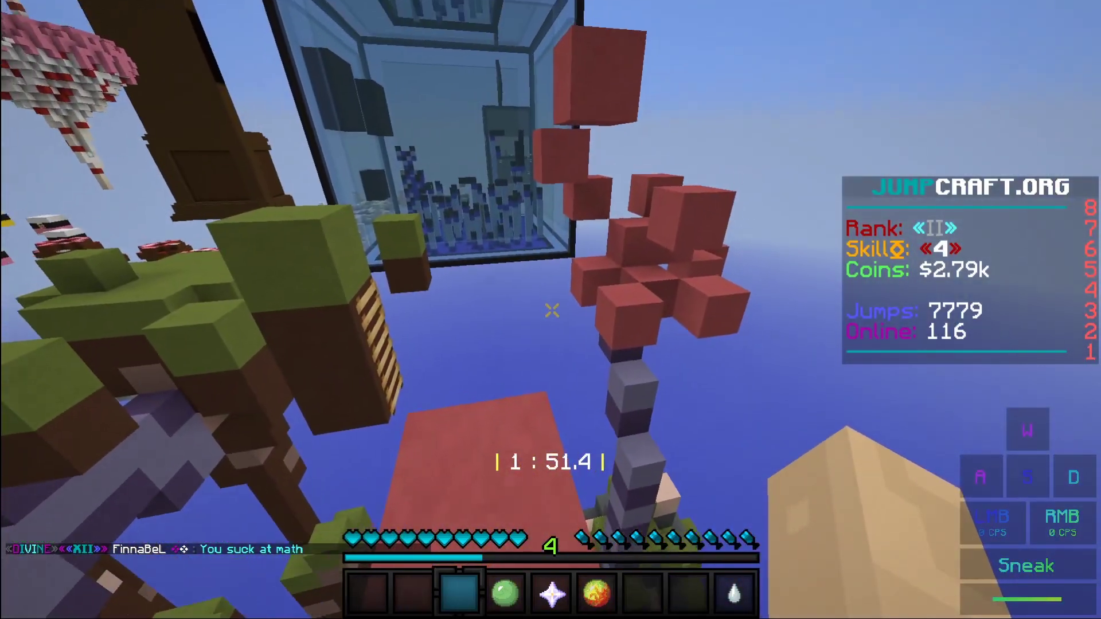
key(space)
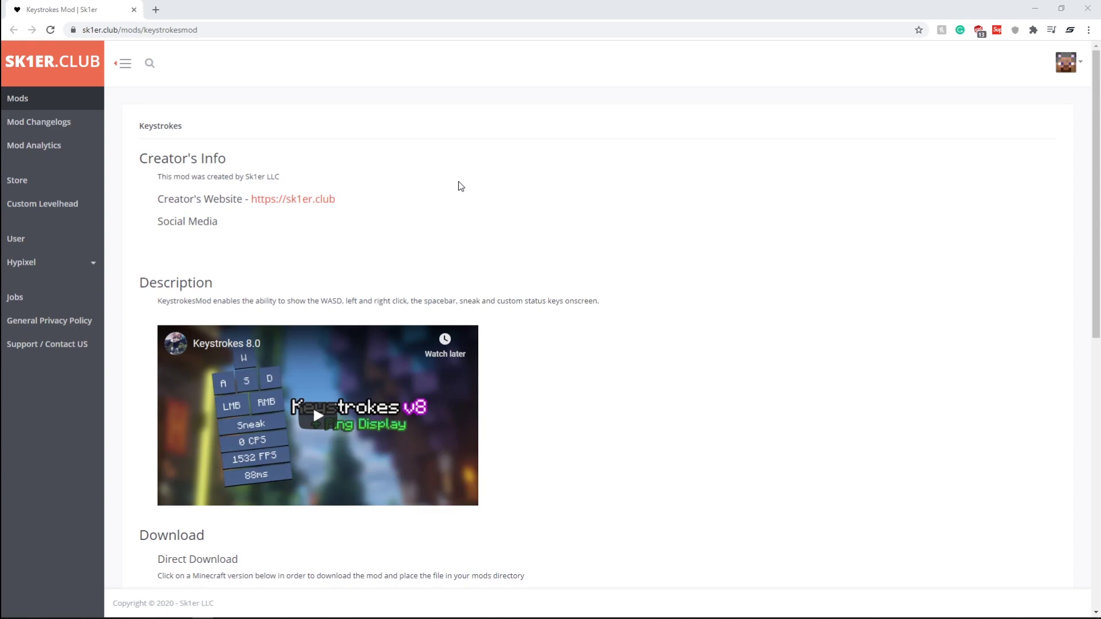
- Download 'Keystrokes 8.0.2 for Minecraft 1.8.9' from the Download section and keep the flagged jar
scroll(412, 151, down, 3)
scroll(413, 150, down, 4)
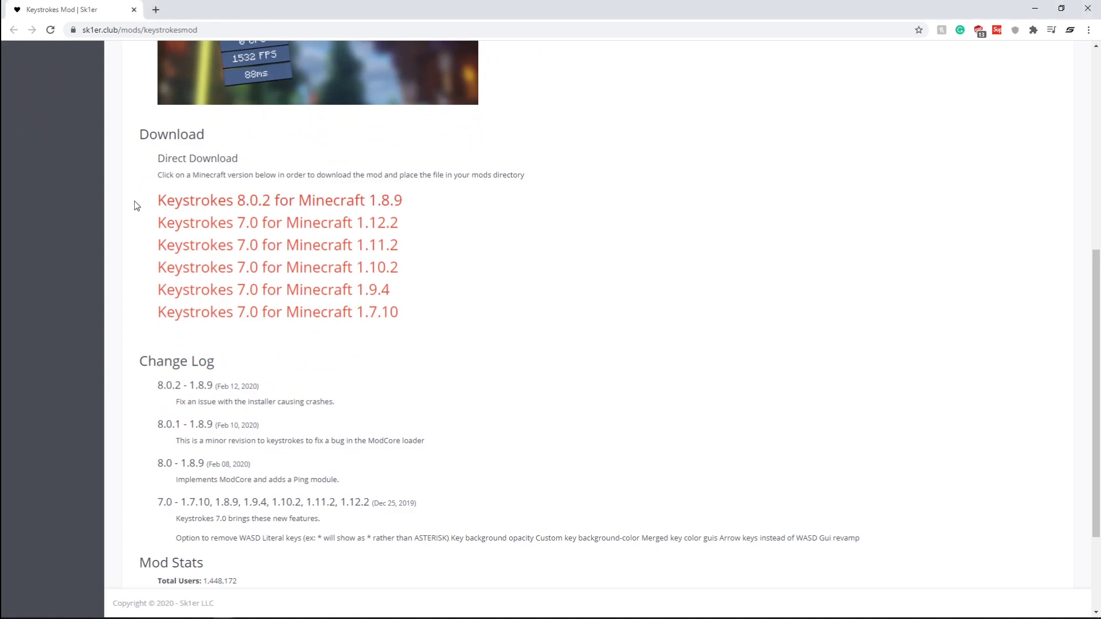
drag(136, 204, 445, 209)
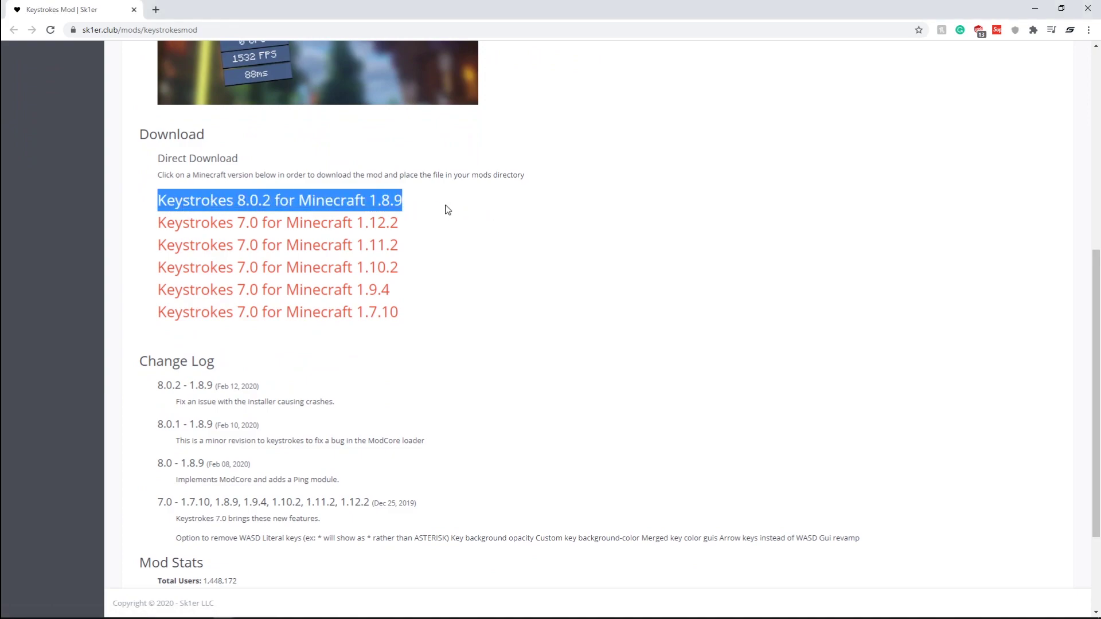
click(373, 204)
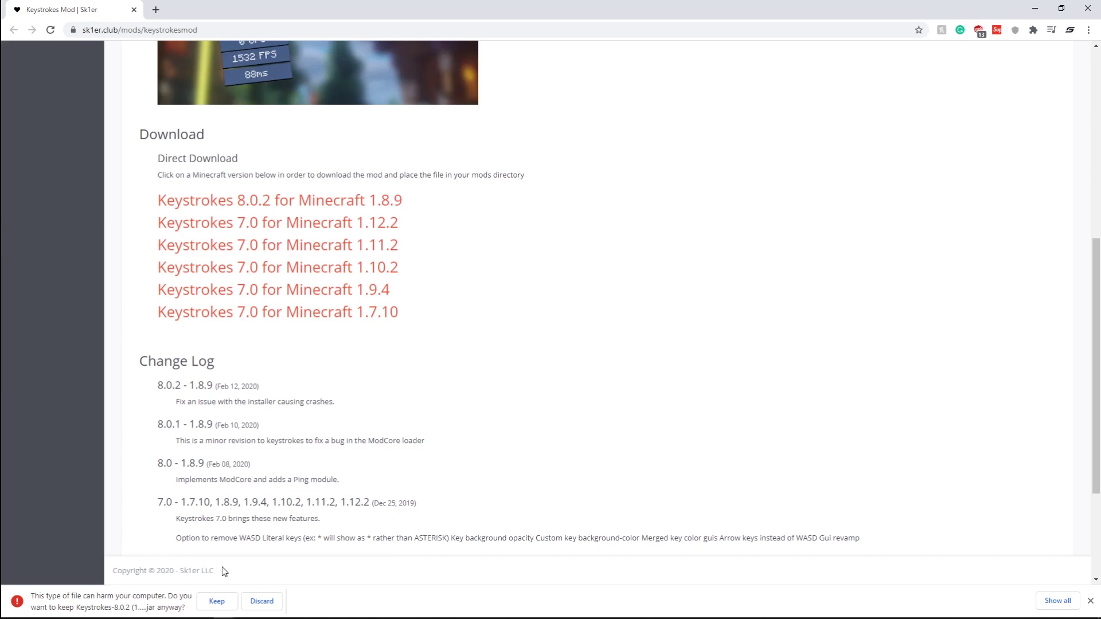
click(222, 601)
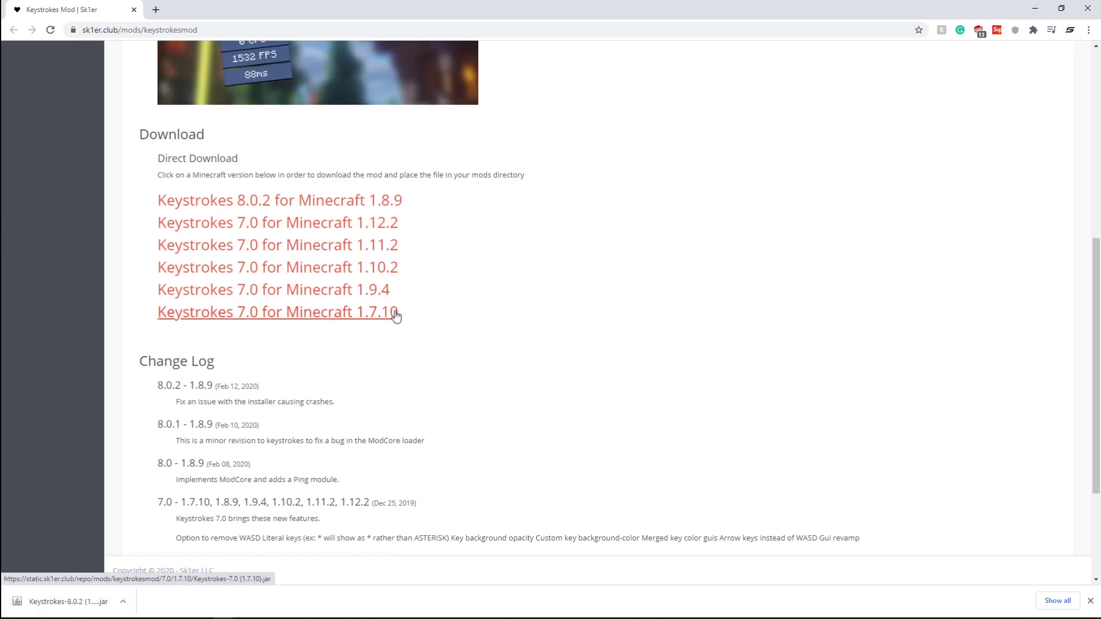
- Drag the downloaded Keystrokes jar from Chrome's download bar onto the desktop
drag(422, 10, 799, 12)
drag(438, 601, 189, 384)
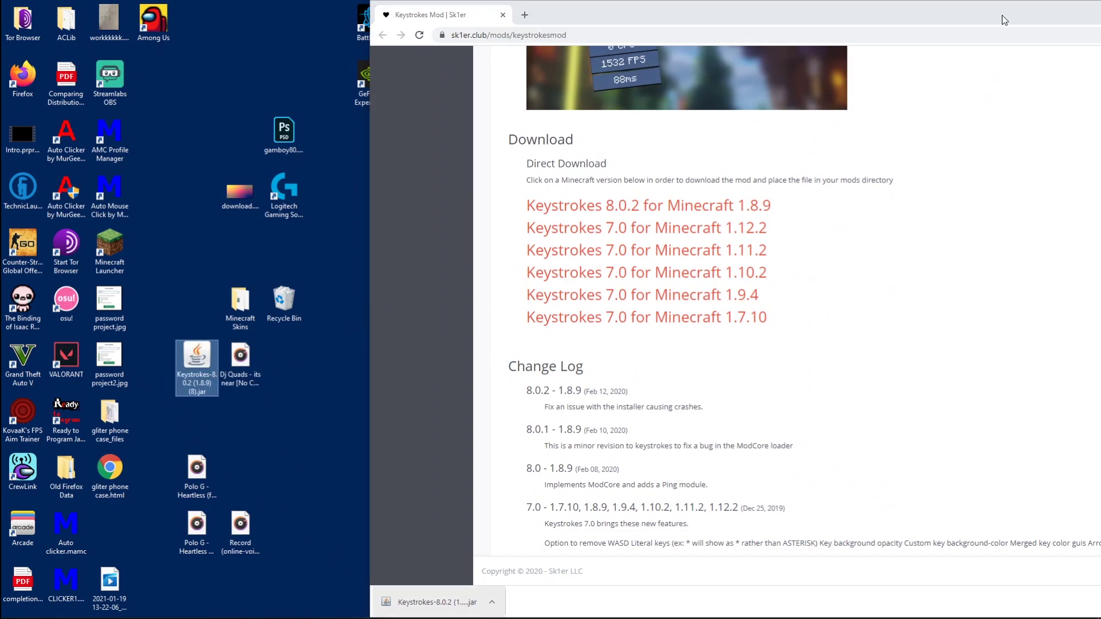
drag(1000, 20, 688, 3)
- Minimize Chrome and the Record folder, then place the jar at the desktop's upper middle
click(987, 16)
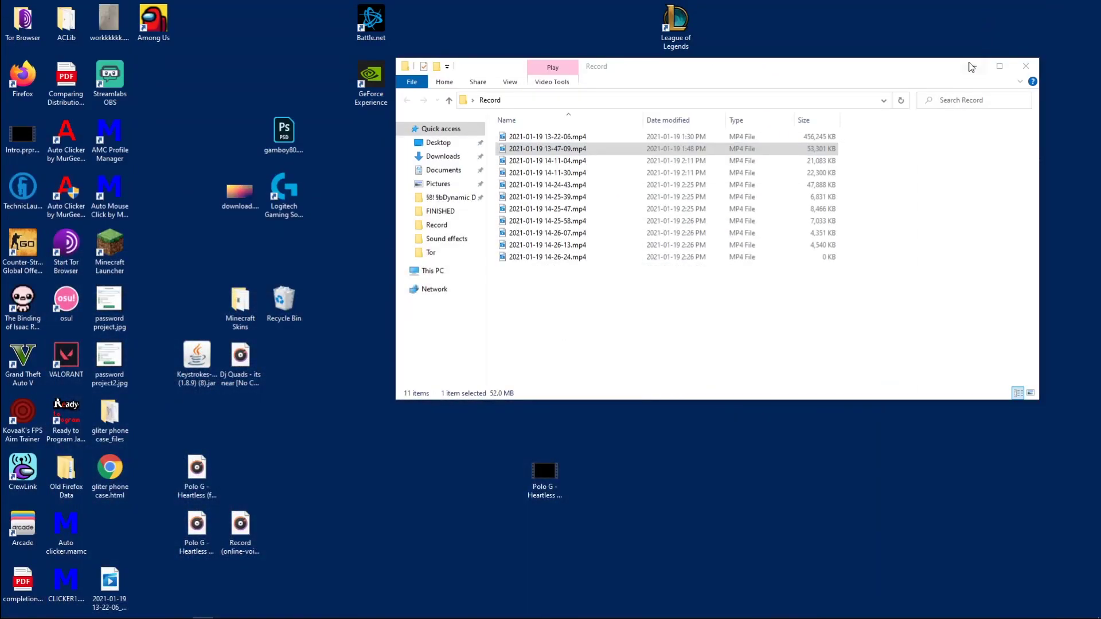
click(974, 69)
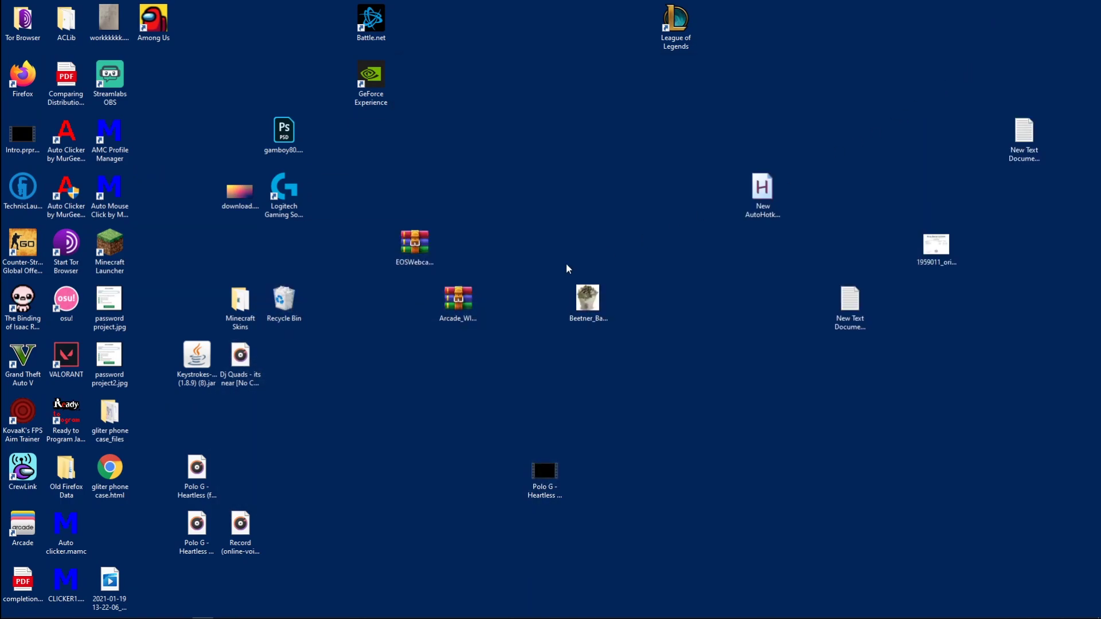
drag(185, 376, 493, 167)
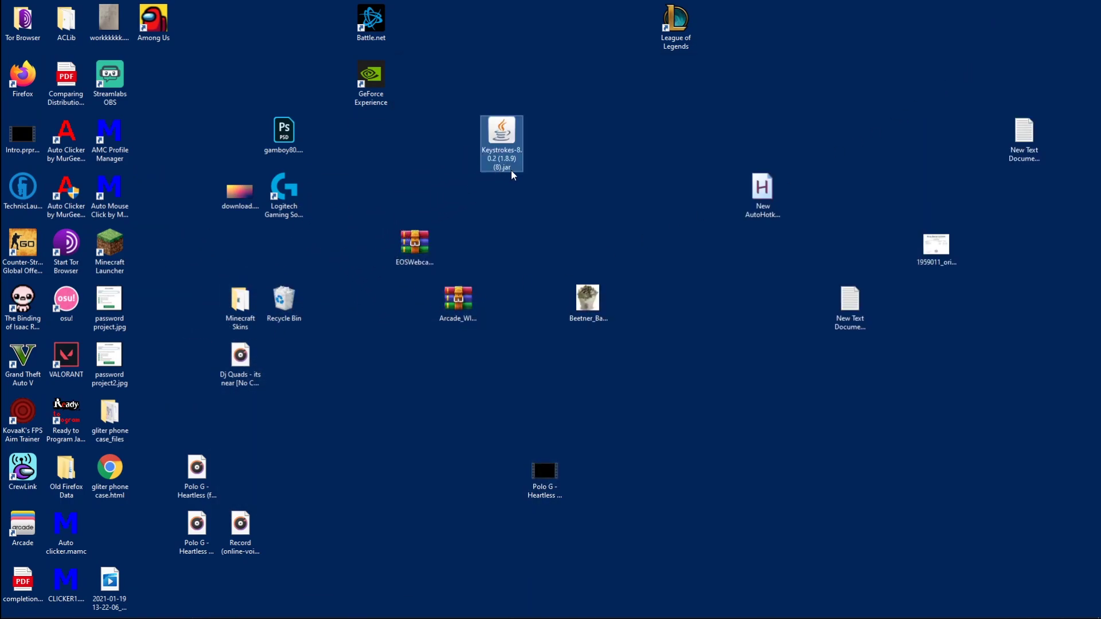
click(539, 218)
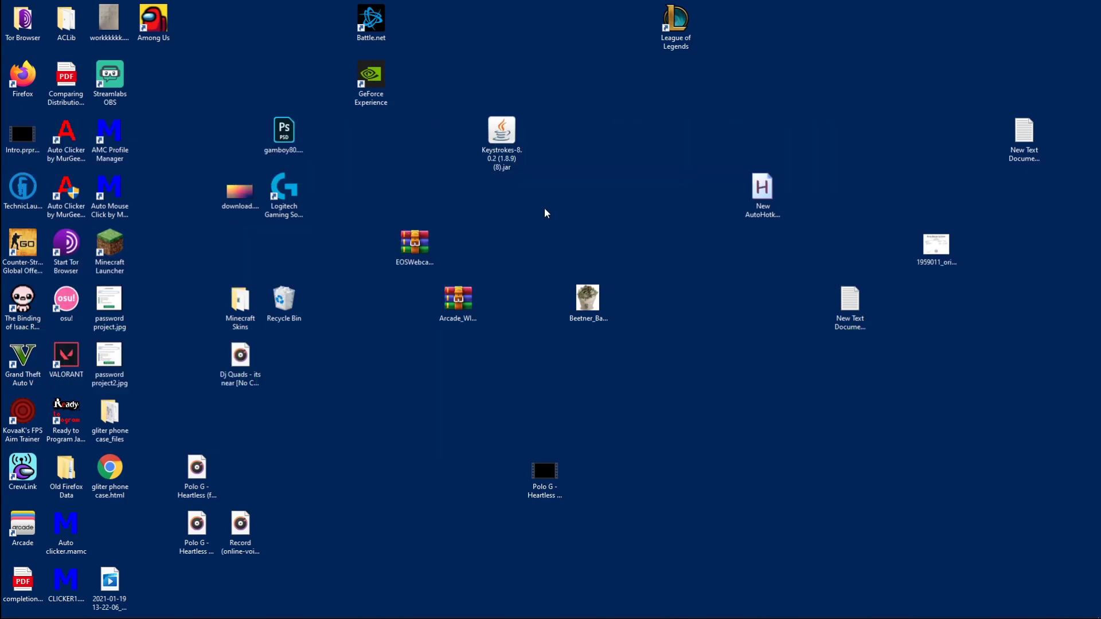
- Bring up the Run dialog with %appdata% highlighted in the Open field
key(super+r)
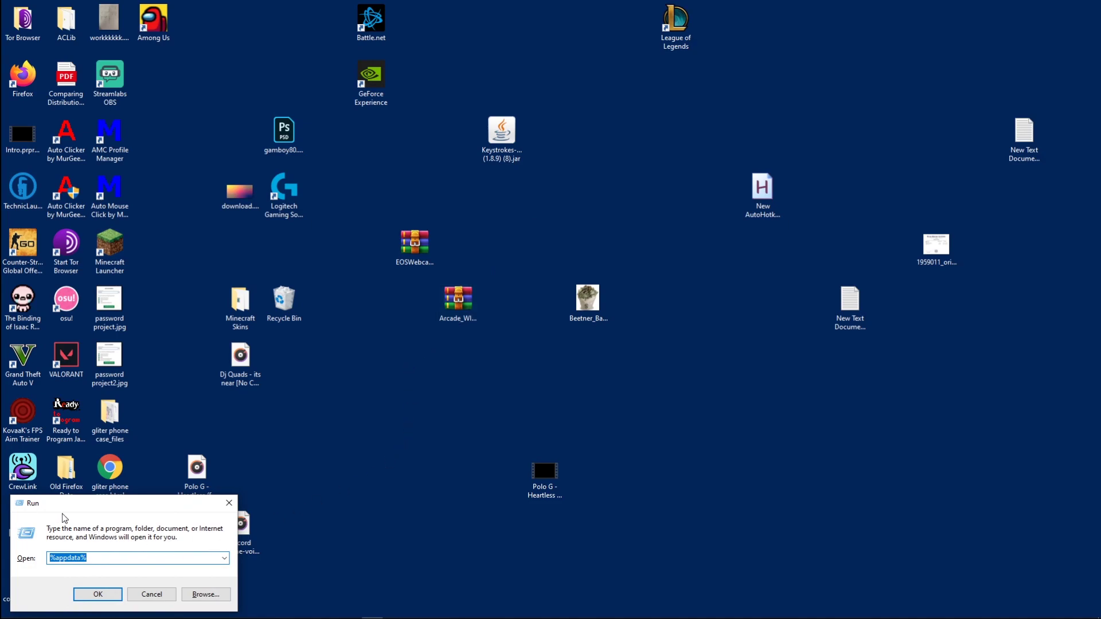
drag(317, 512, 41, 614)
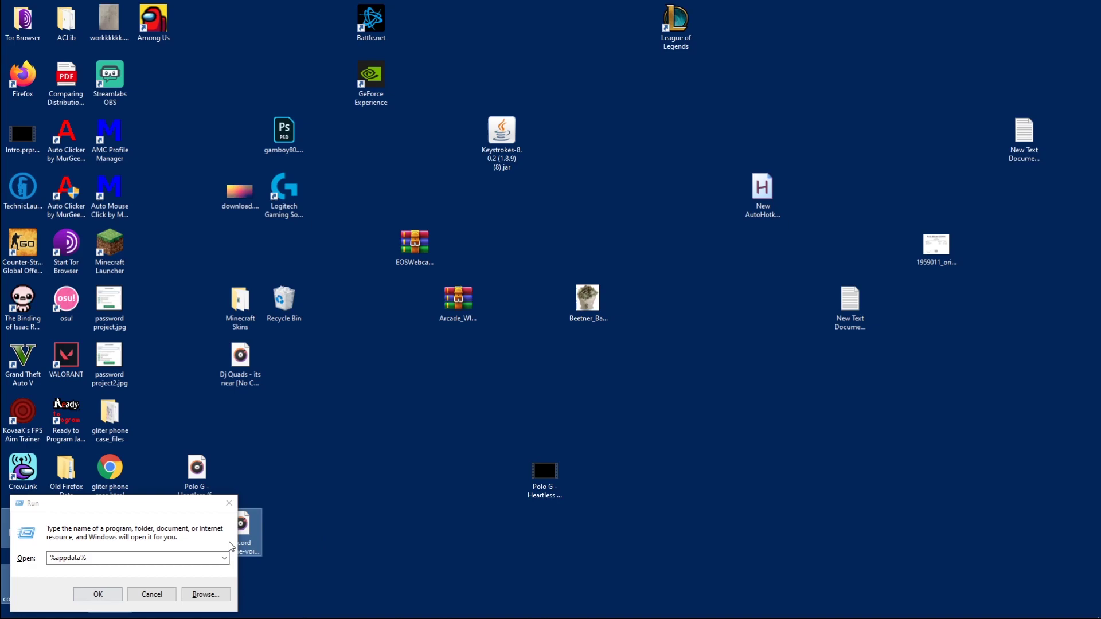
click(100, 556)
drag(100, 556, 47, 559)
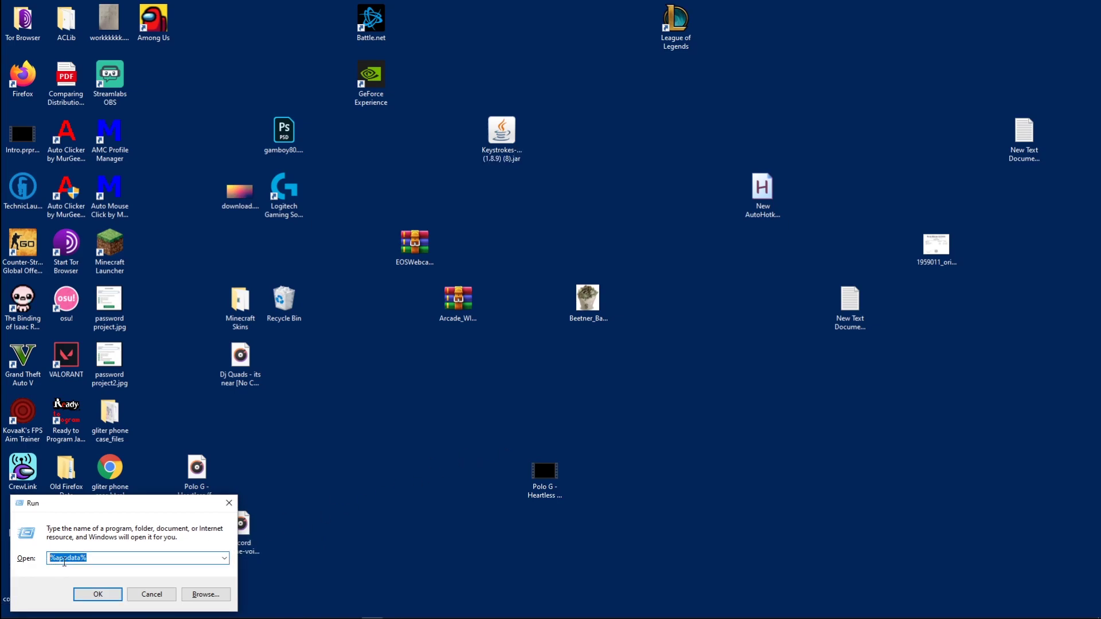
drag(97, 562, 45, 563)
- Open .minecraft from AppData Roaming and create a new folder named 'Mods old'
click(98, 594)
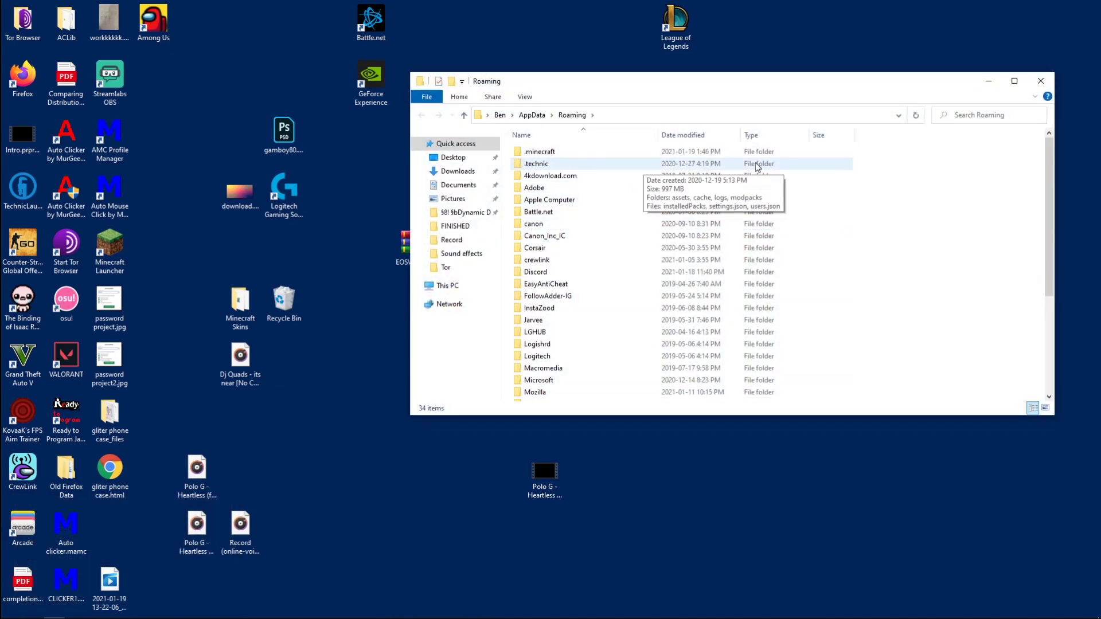
drag(884, 155, 512, 158)
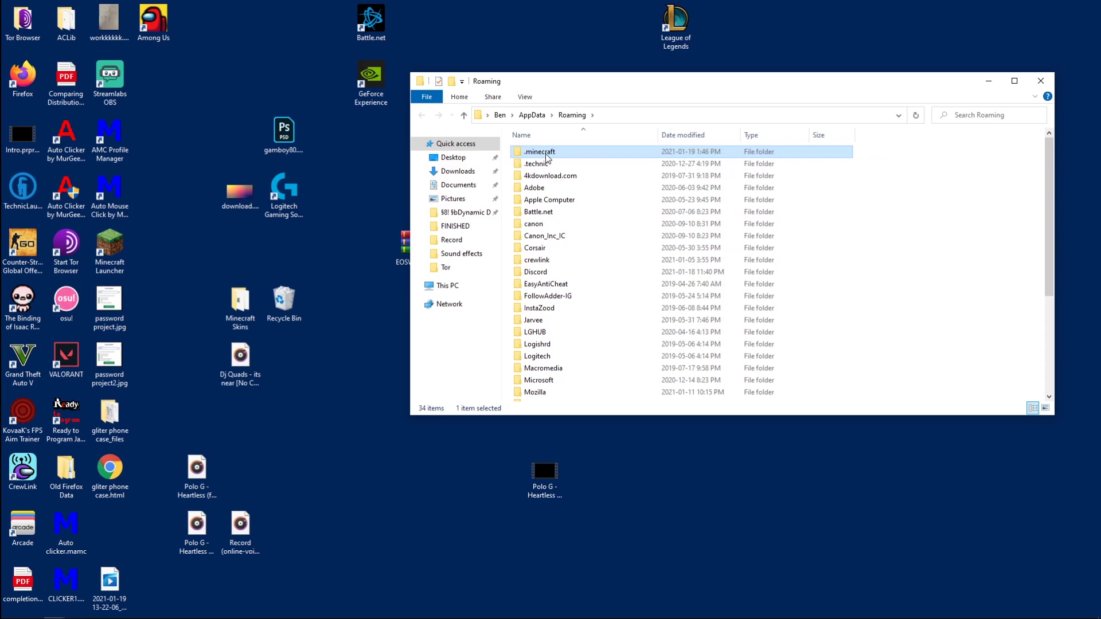
double_click(547, 155)
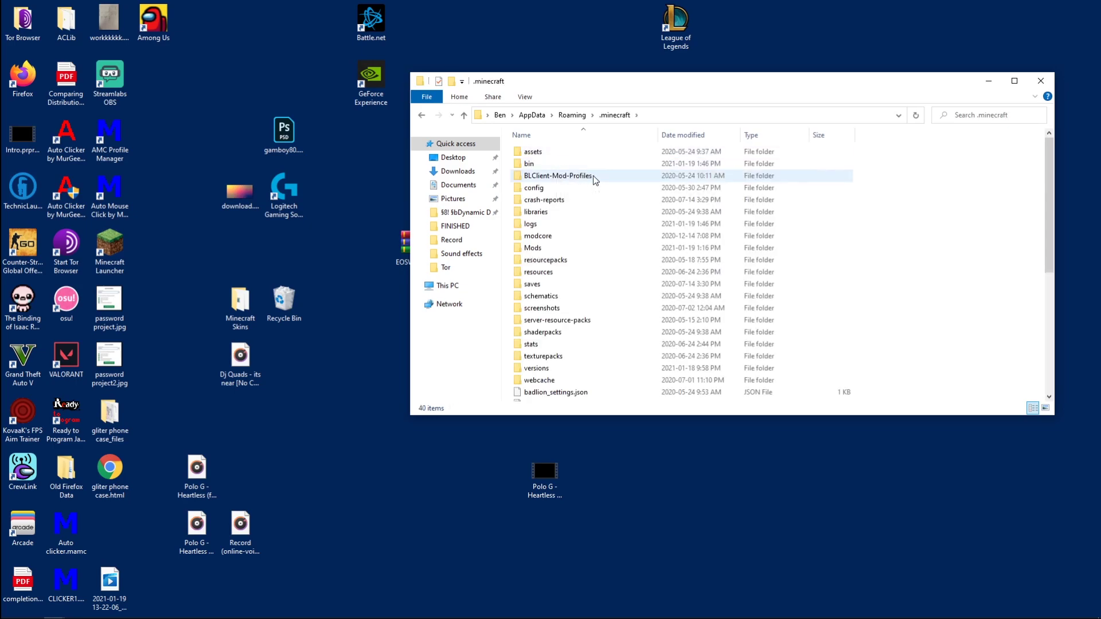
click(613, 295)
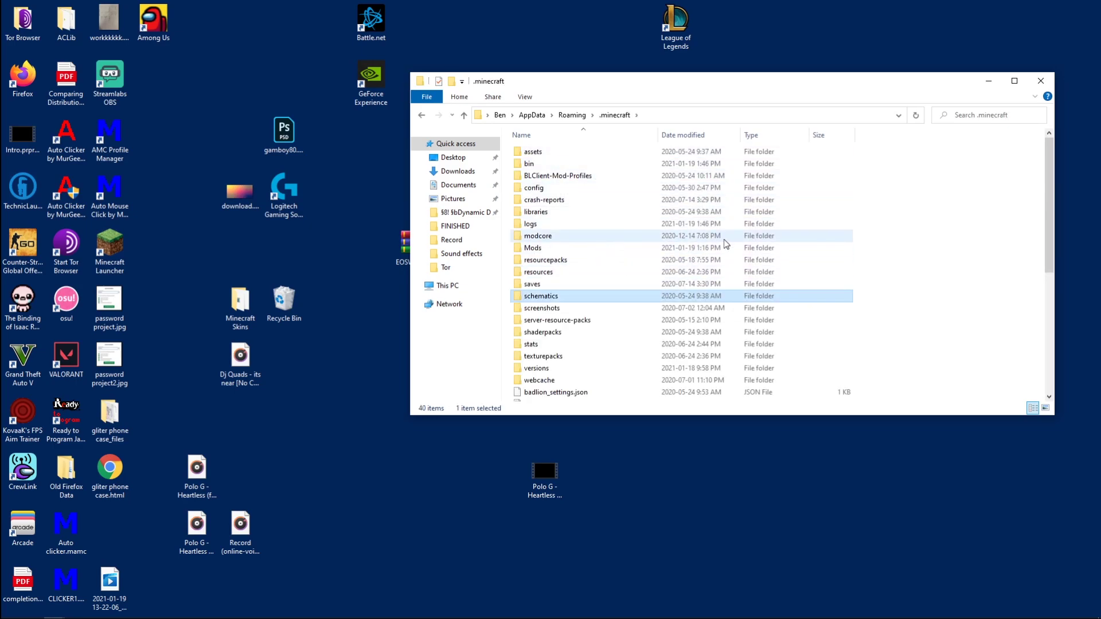
right_click(924, 233)
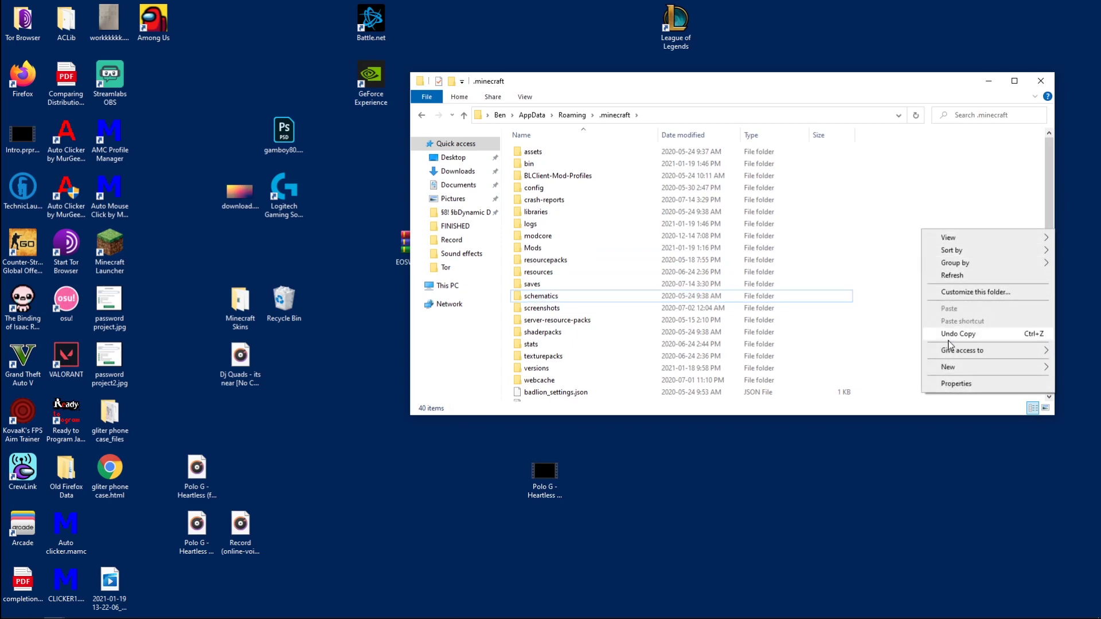
mouse_move(952, 368)
click(886, 367)
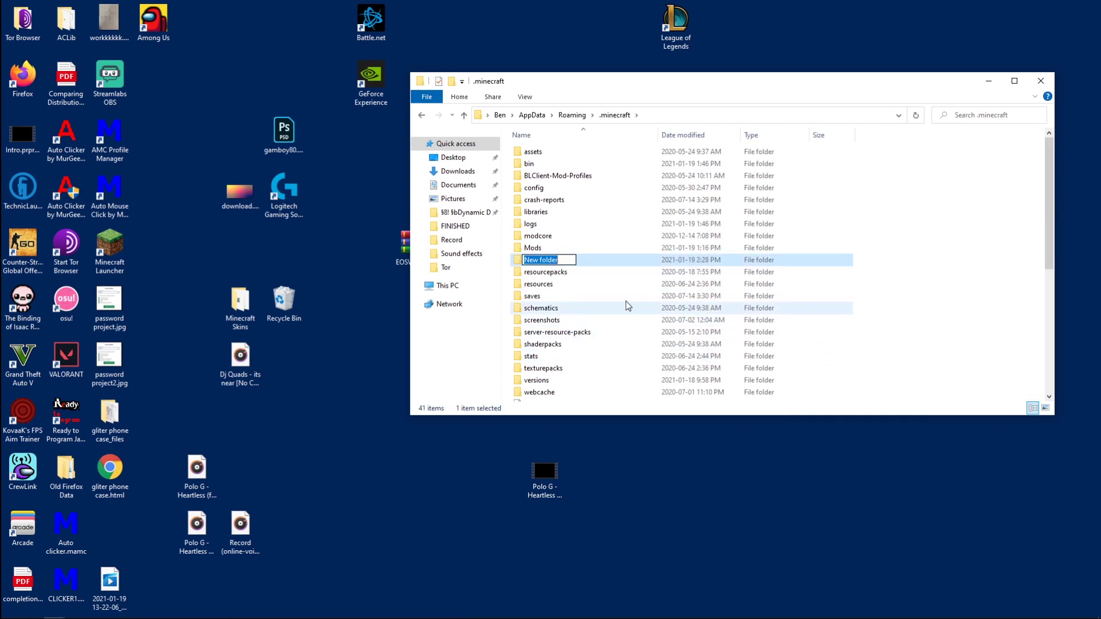
text(Mods old)
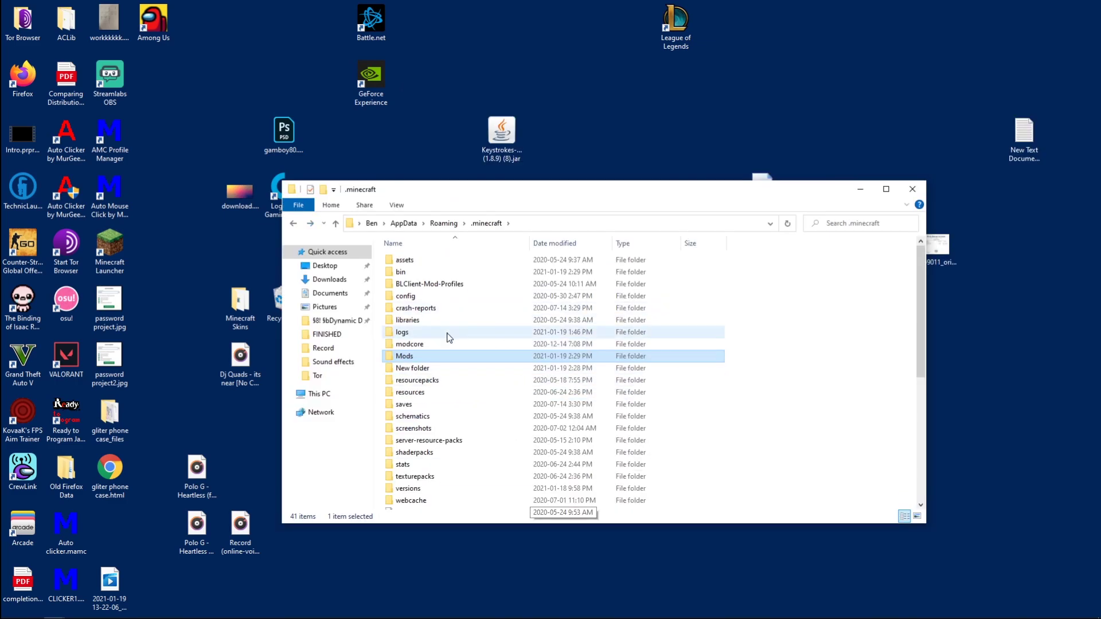
- Move the Keystrokes-8.0.2 (1.8.9) (8).jar into the Mods folder and close that window
double_click(466, 358)
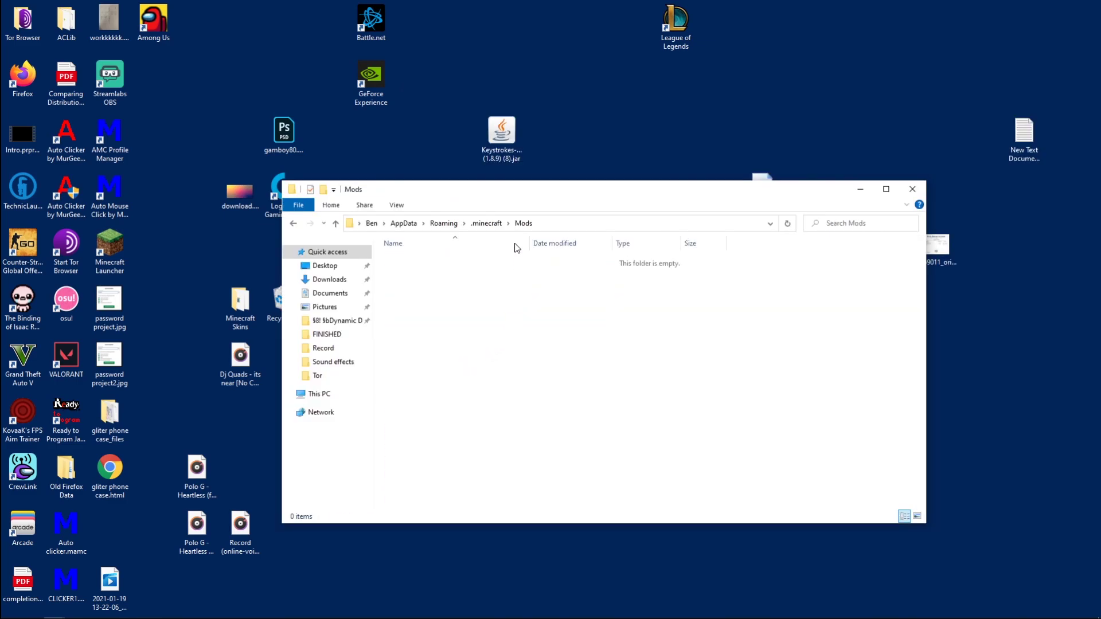
drag(522, 189, 747, 195)
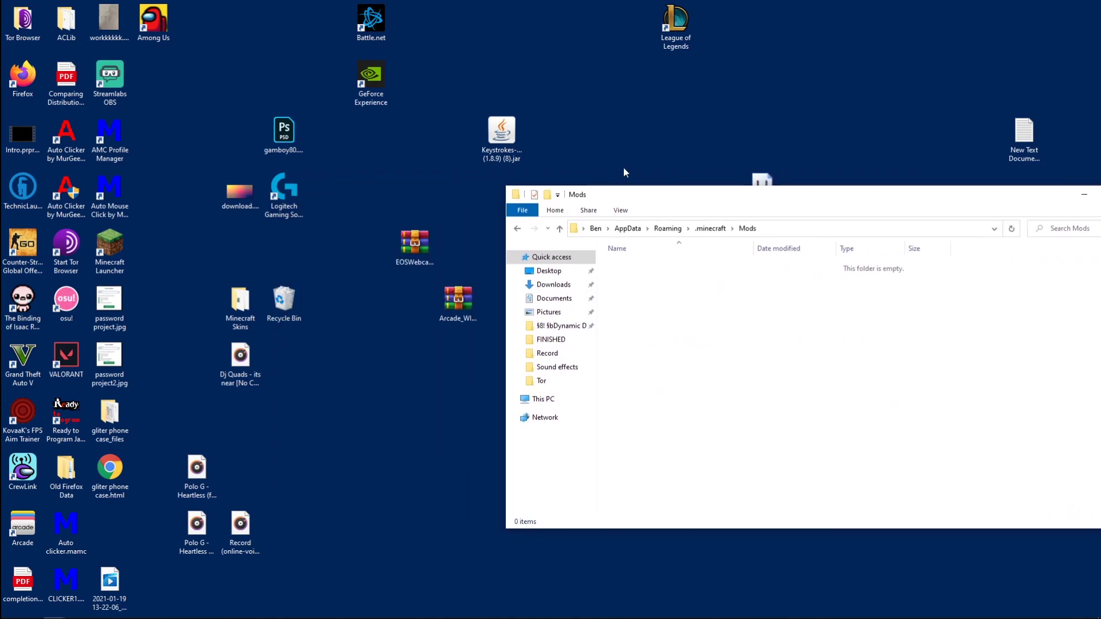
drag(503, 135, 786, 310)
drag(797, 200, 789, 240)
drag(492, 136, 584, 201)
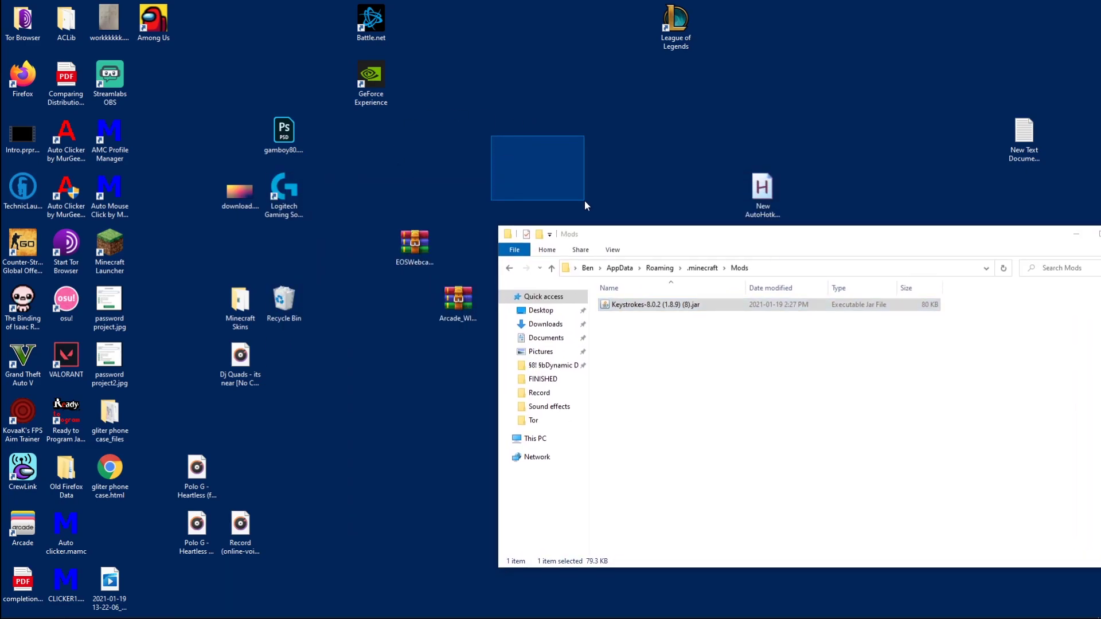
right_click(491, 135)
click(452, 119)
drag(728, 244, 573, 194)
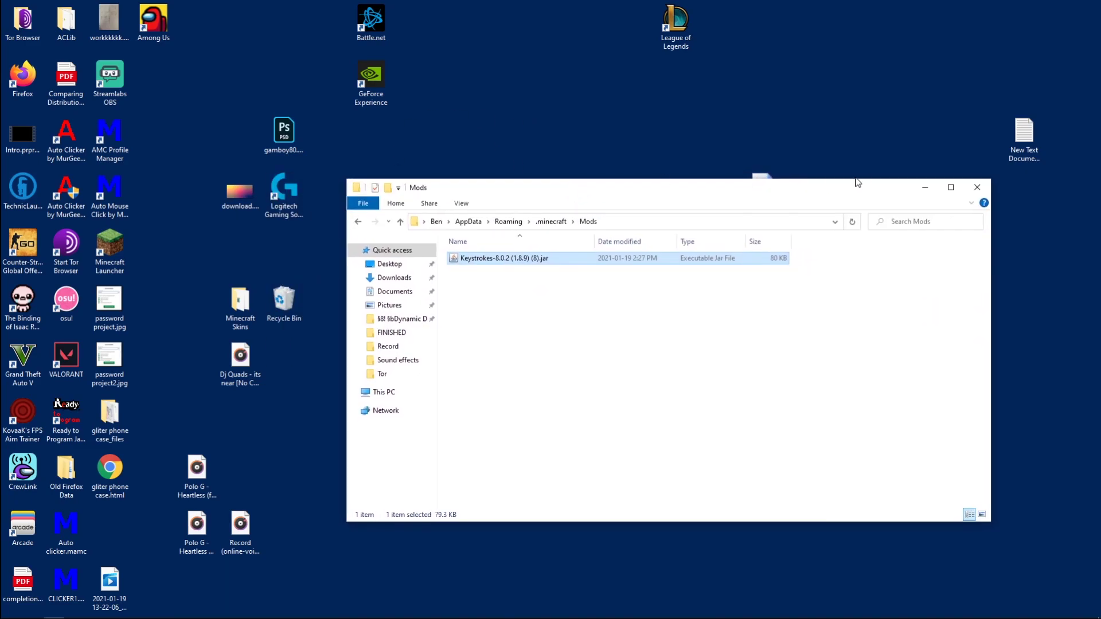
click(982, 184)
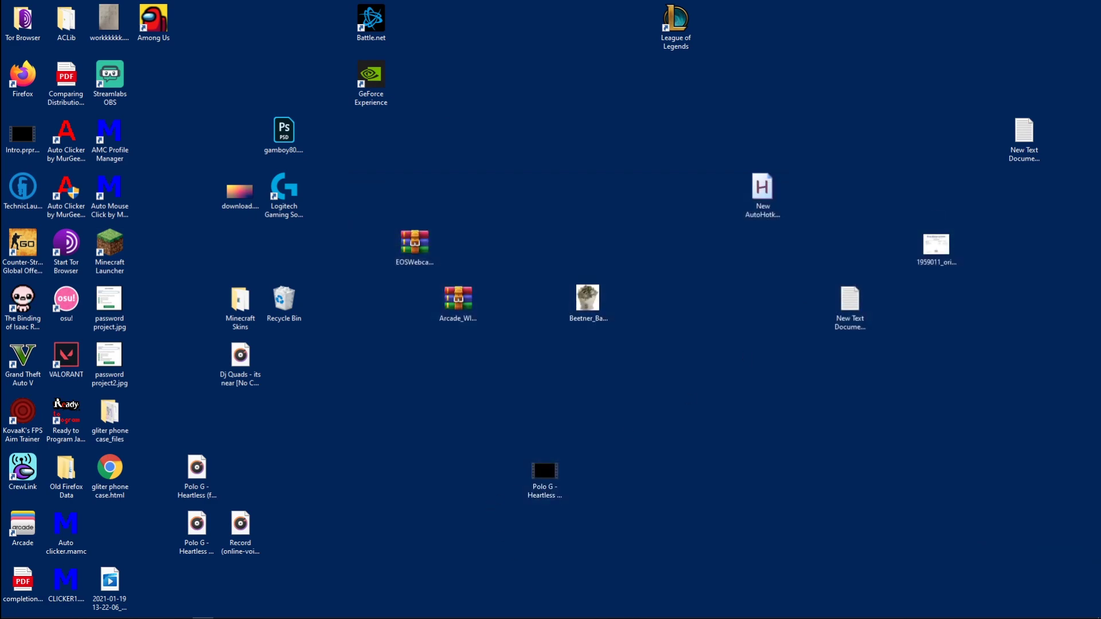
- Add a launcher installation using 1.8.9-forge1.8.9-11.15.1.1722 and press Play on it
mouse_move(158, 617)
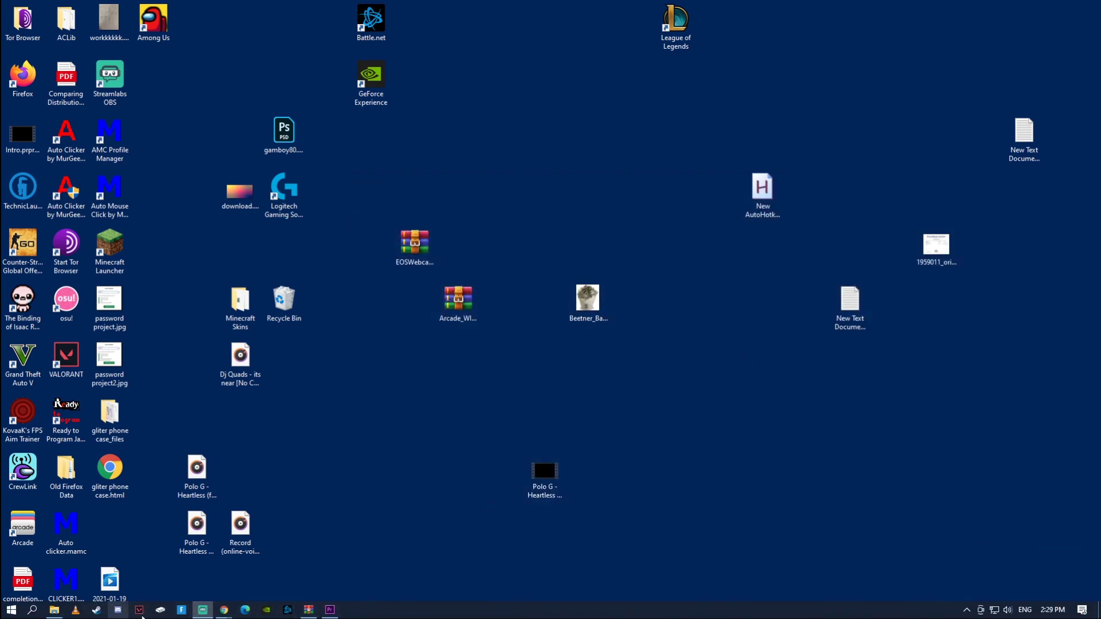
click(202, 610)
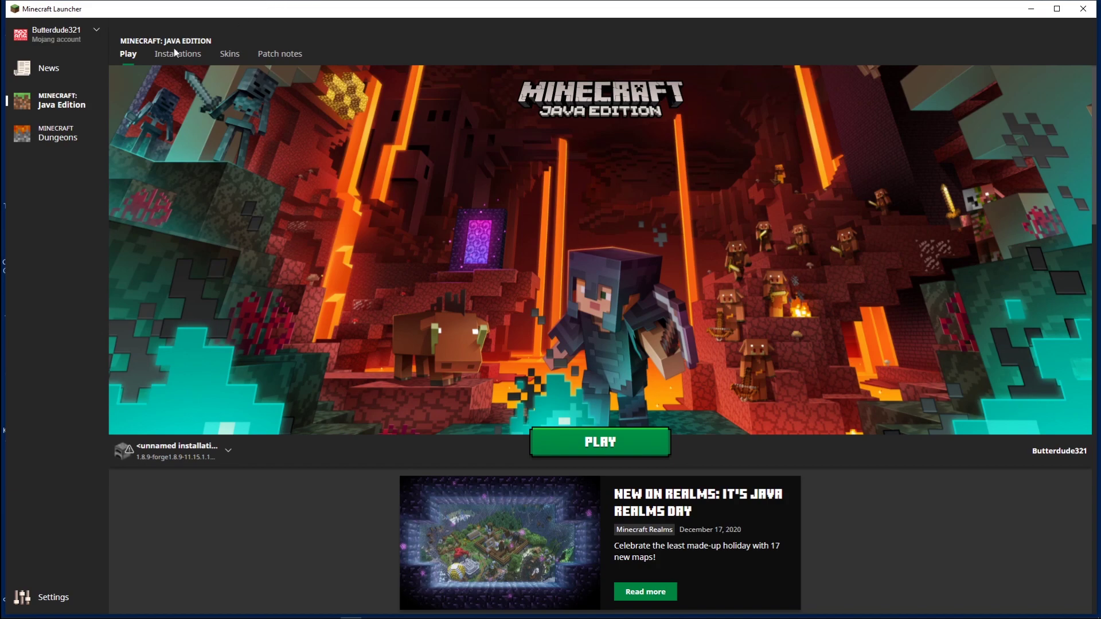
click(176, 52)
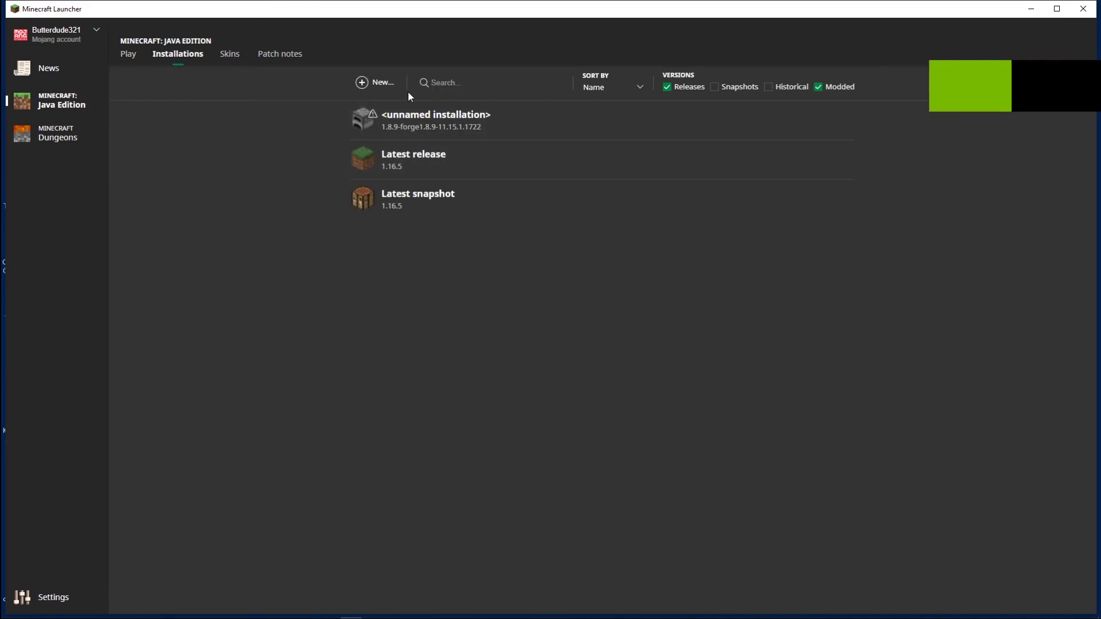
click(368, 83)
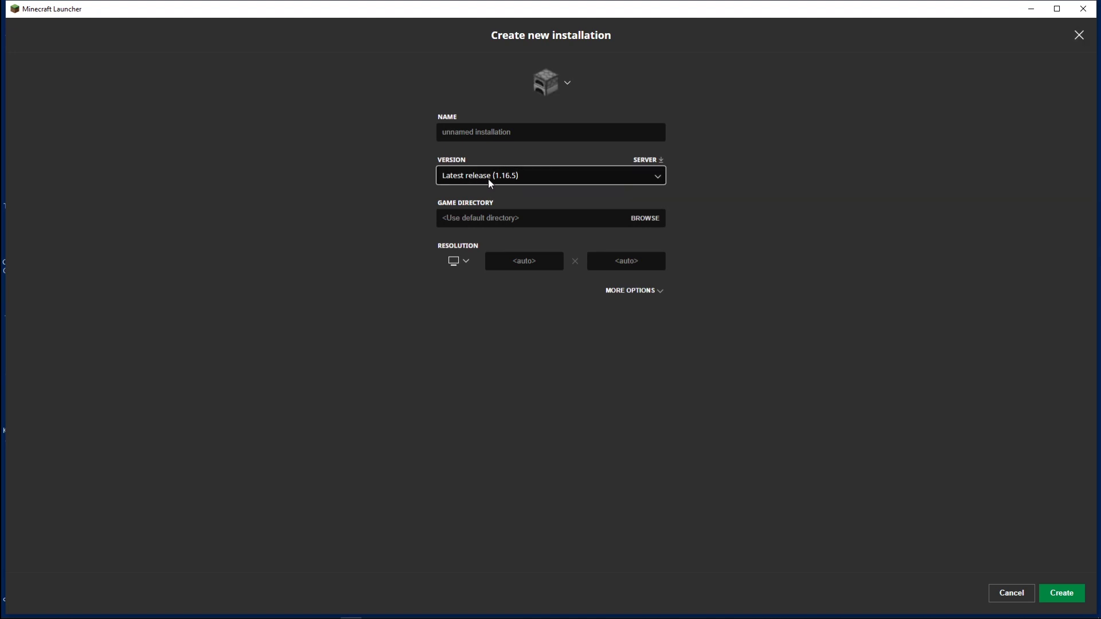
click(491, 183)
scroll(501, 225, down, 15)
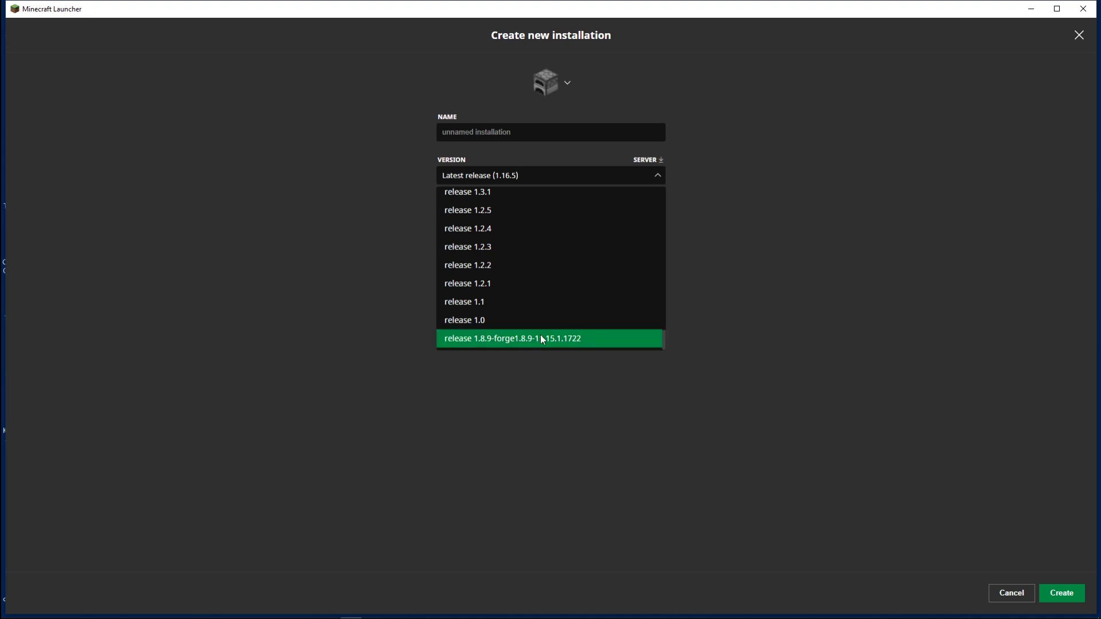
click(559, 343)
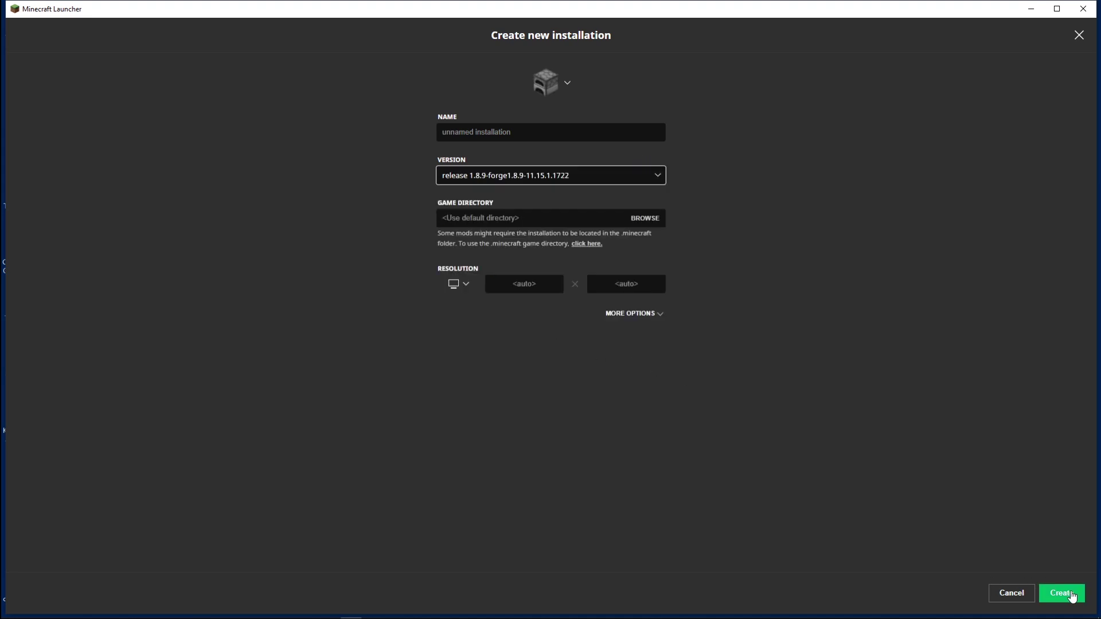
click(1068, 592)
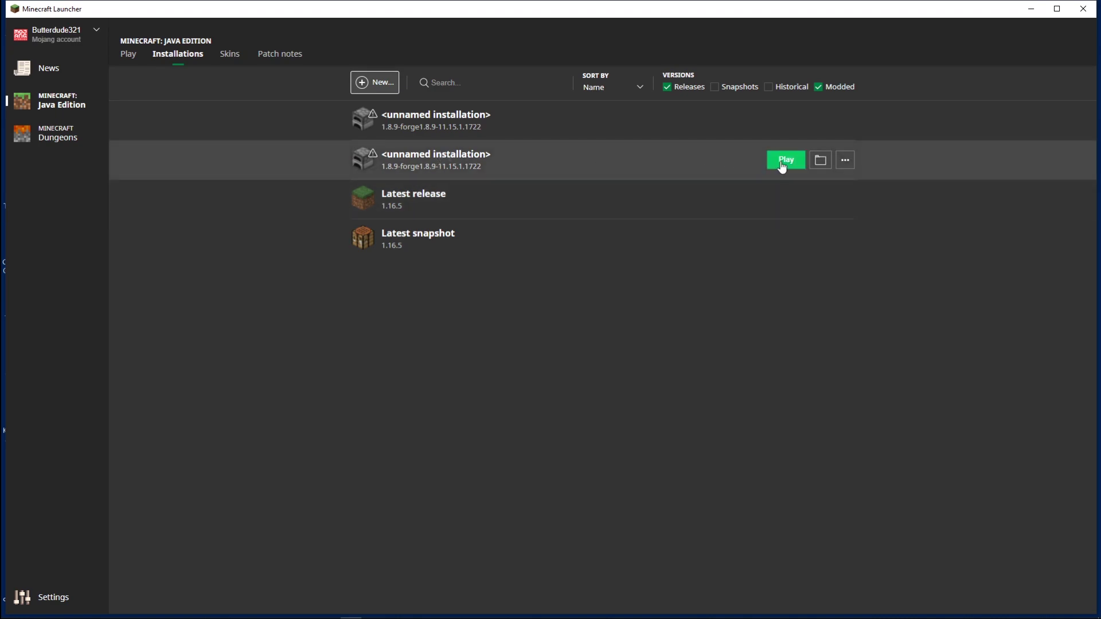
click(784, 163)
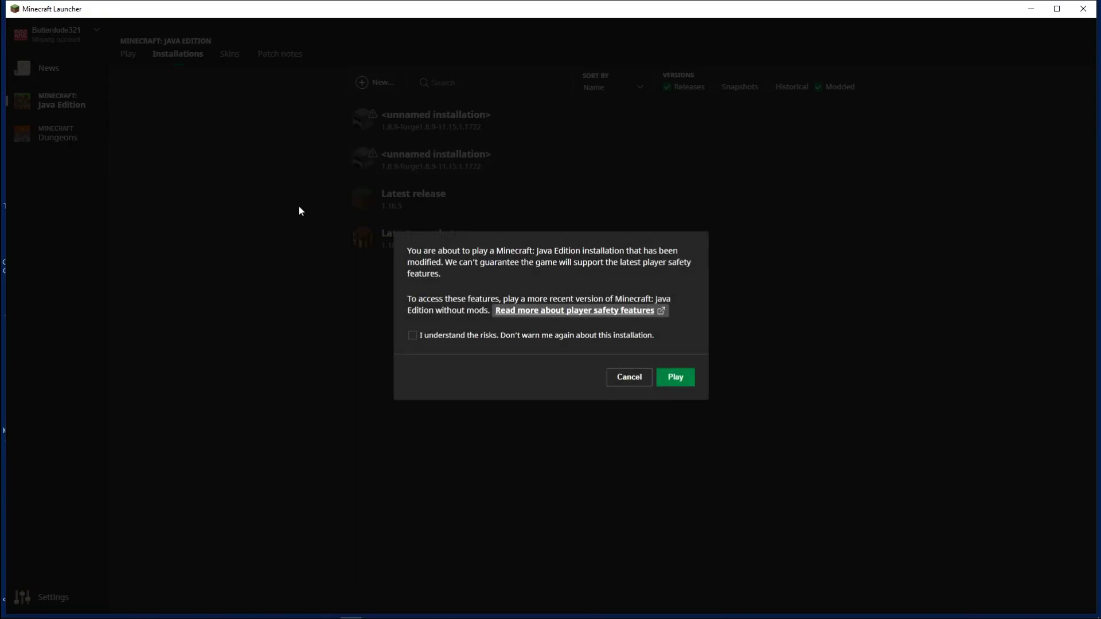
- Accept the modded-installation warning and let Minecraft 1.8.9 load its Forge mods, including KeystrokesMod
click(684, 376)
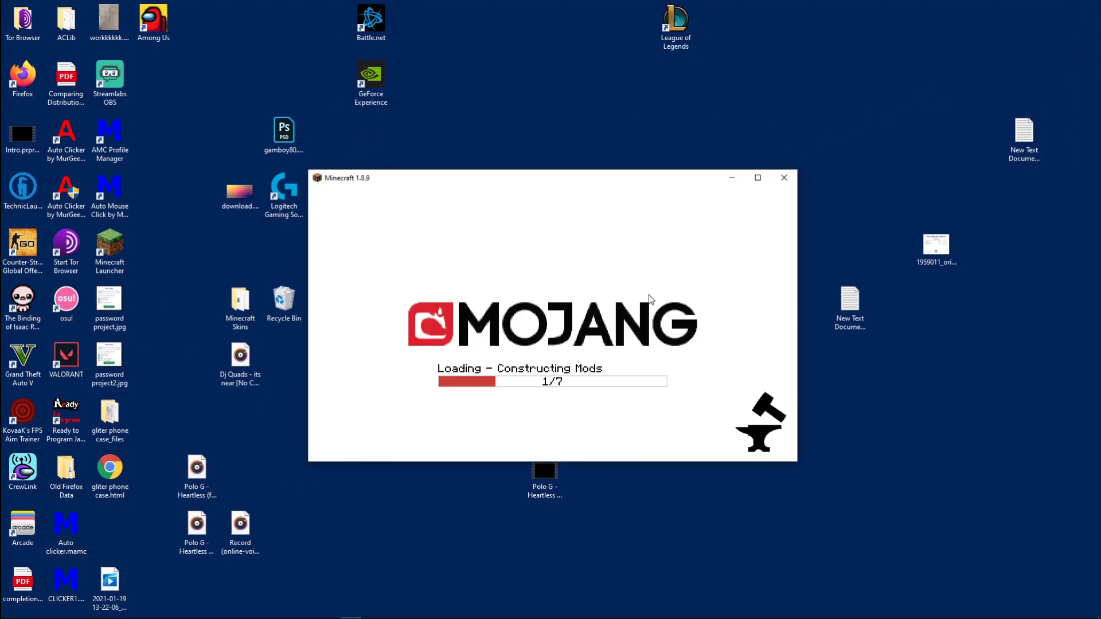
drag(368, 177, 288, 181)
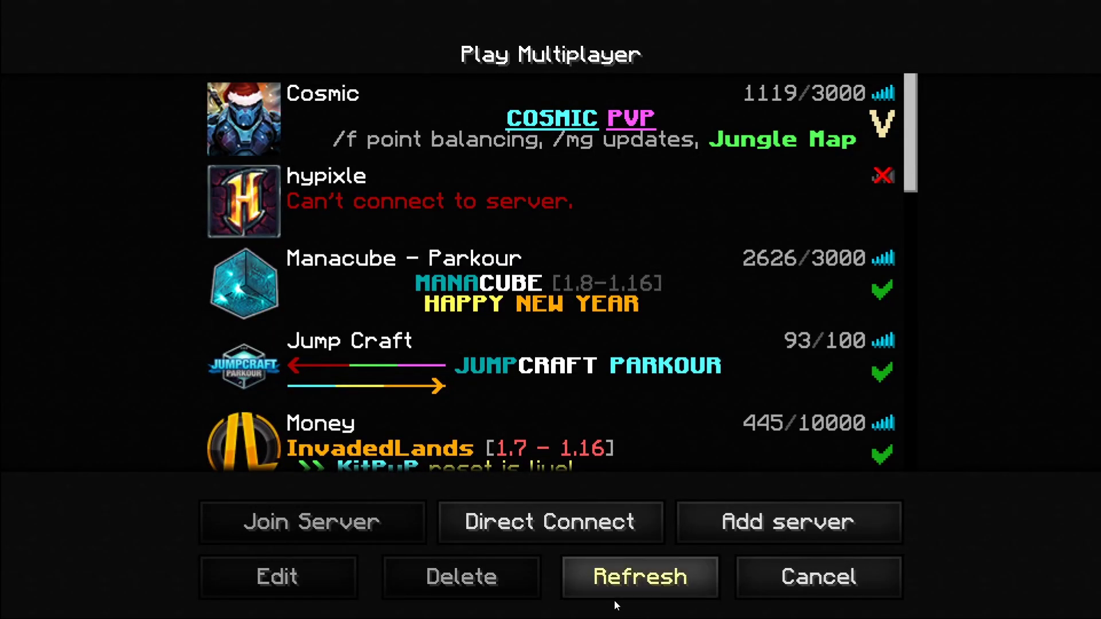
- Refresh the Multiplayer server list and join the hypixle server
click(615, 597)
click(615, 587)
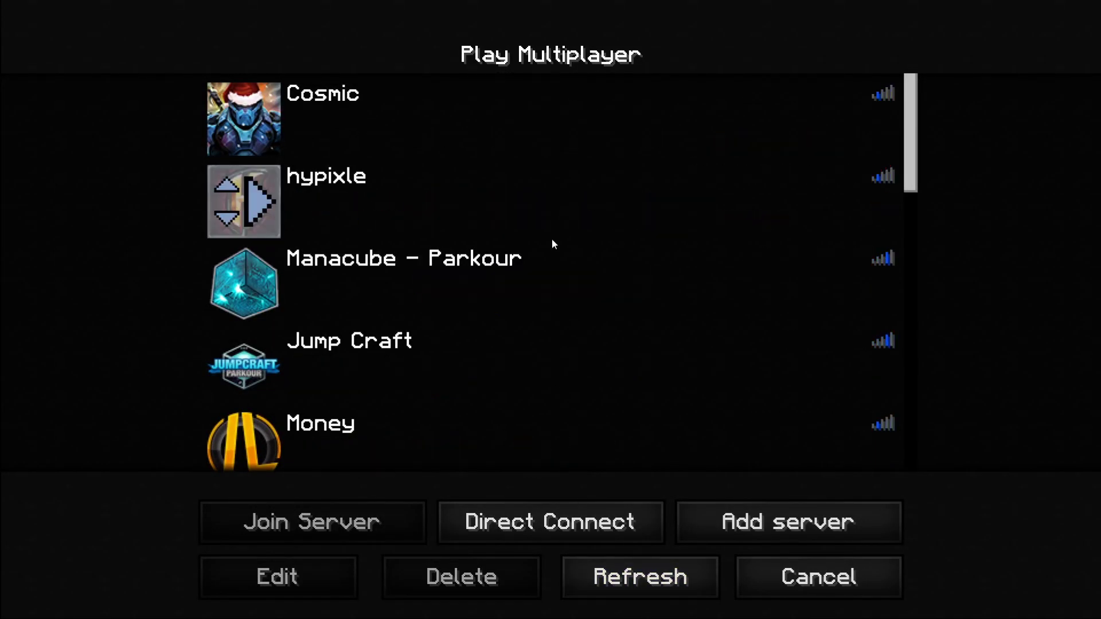
double_click(709, 193)
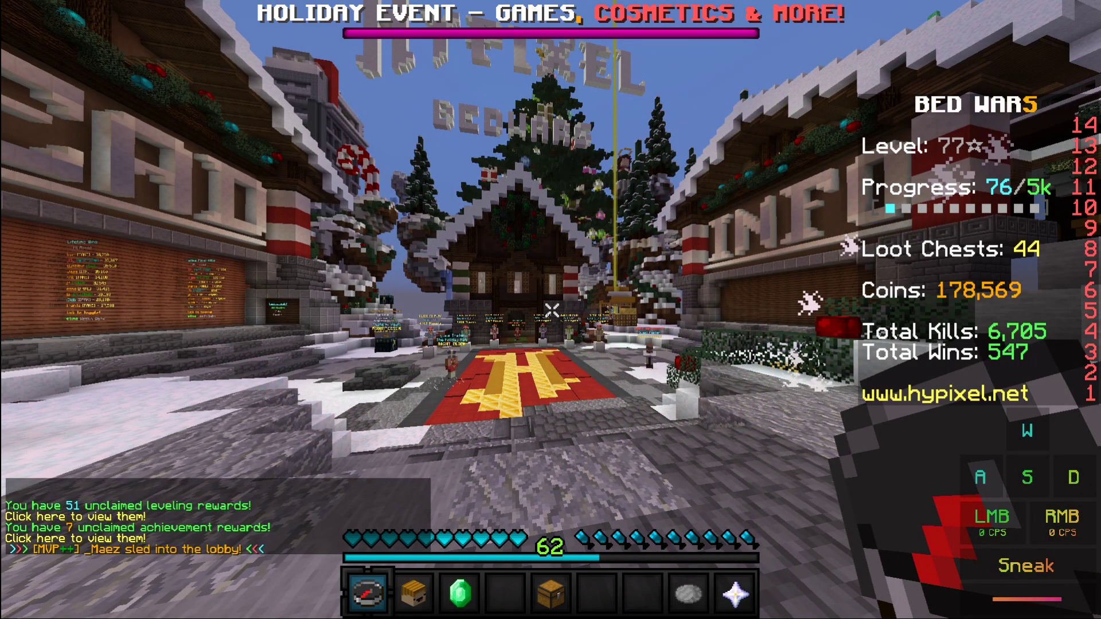
- Open the Keystrokes settings with the /keystrokes chat command
key(slash)
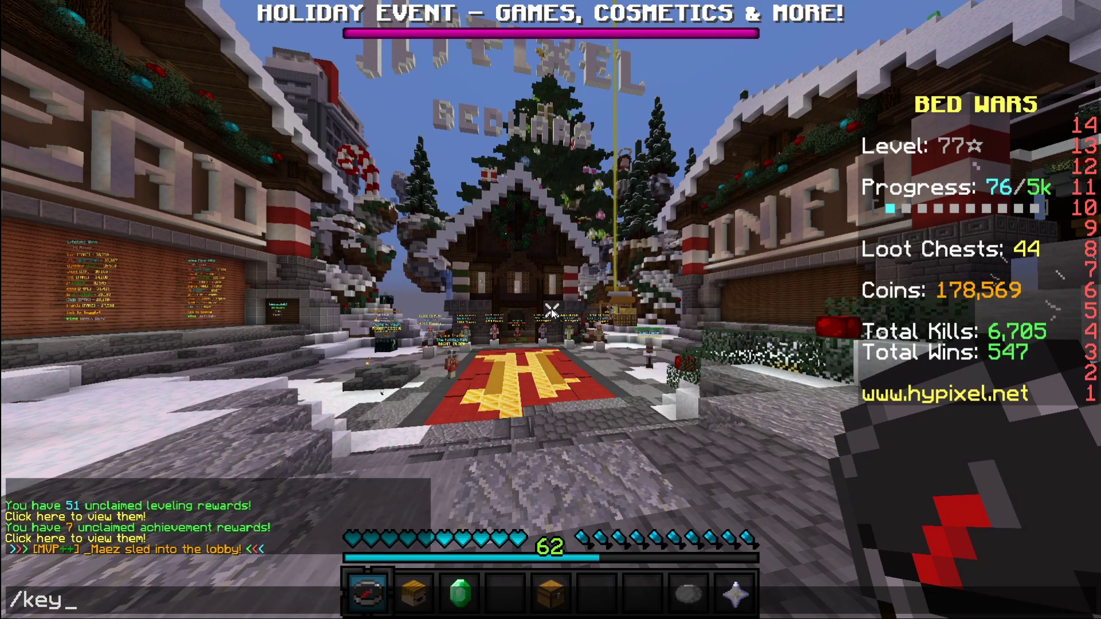
text(keystrokes)
key(Return)
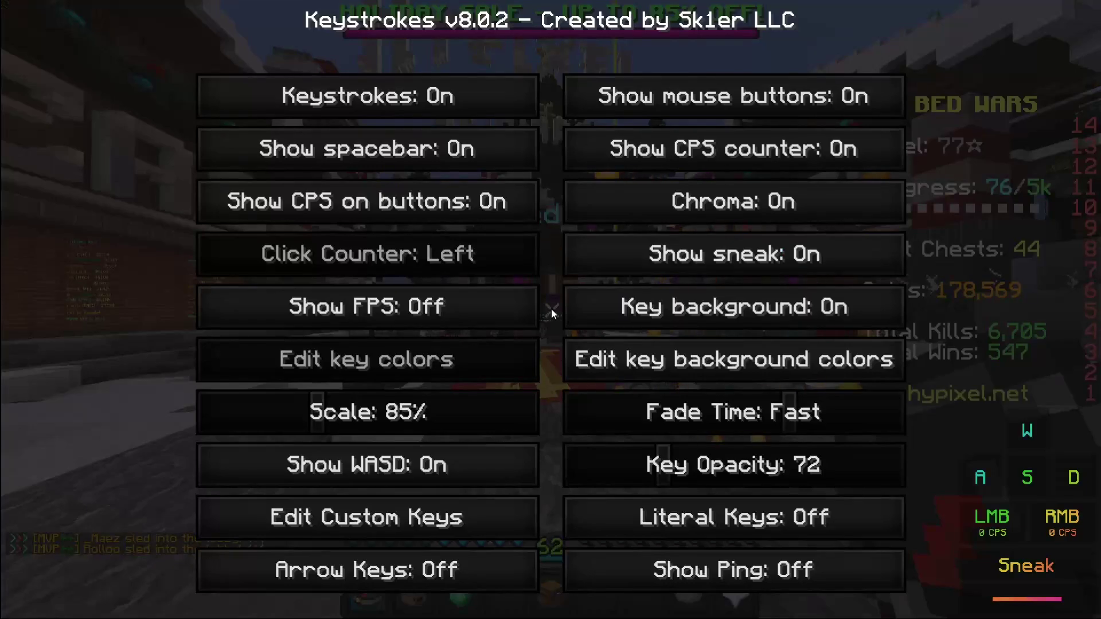
- Set Scale to 150%, move the overlay to the right side, and set Key Opacity to 79
drag(317, 412, 720, 428)
drag(126, 129, 1072, 358)
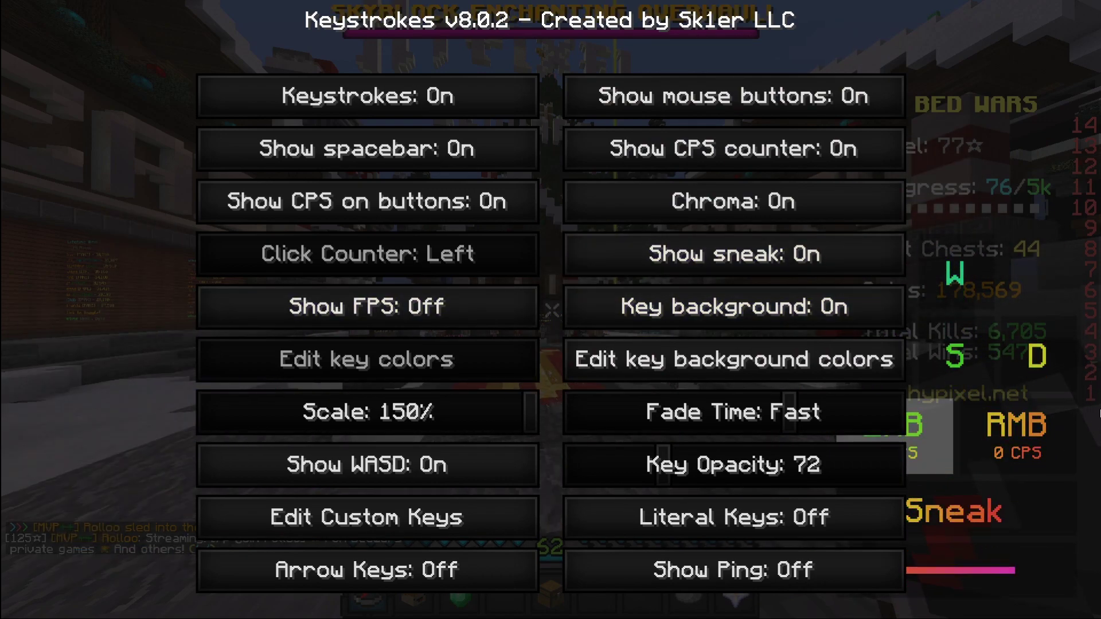
drag(720, 479, 673, 394)
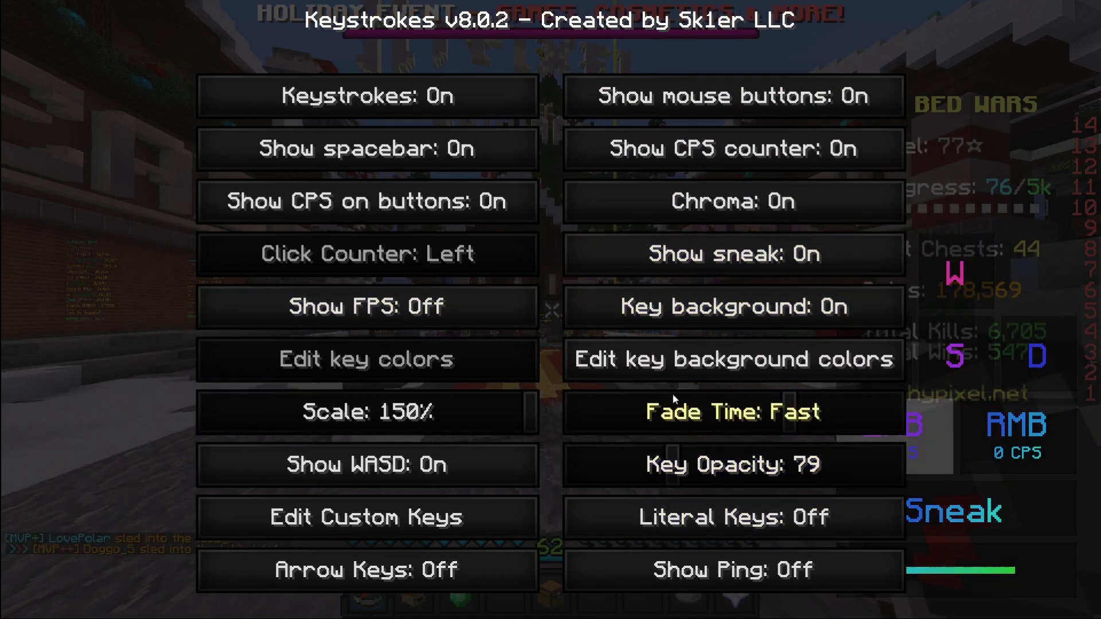
- Preview key backgrounds, sneak indicator, chroma, CPS counter and mouse keys by toggling each off and on
click(704, 309)
click(723, 309)
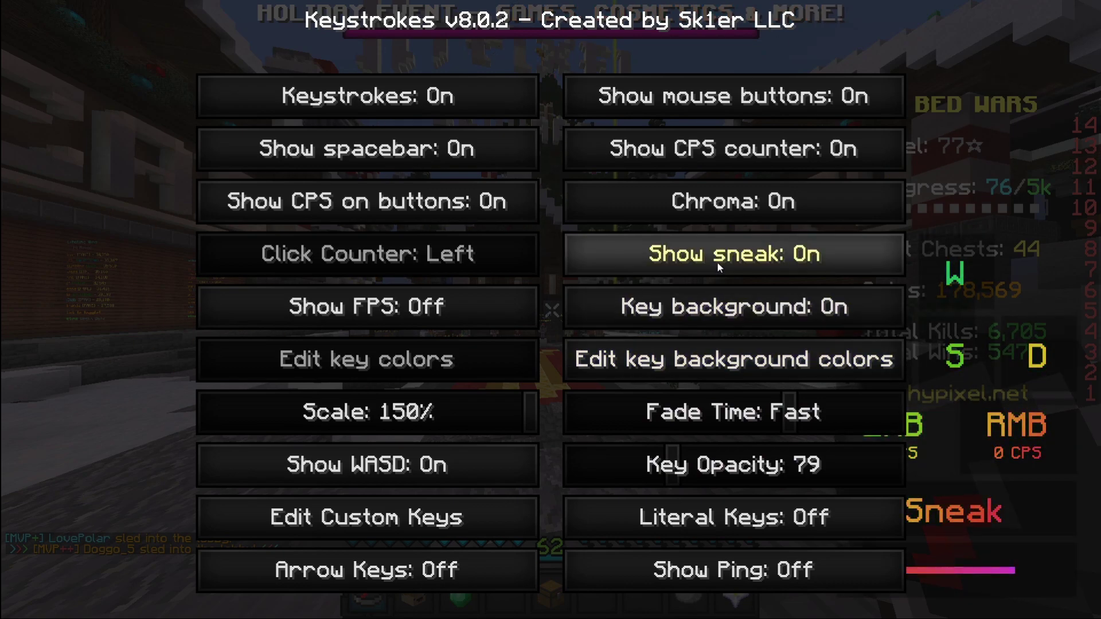
click(717, 263)
click(726, 253)
click(725, 204)
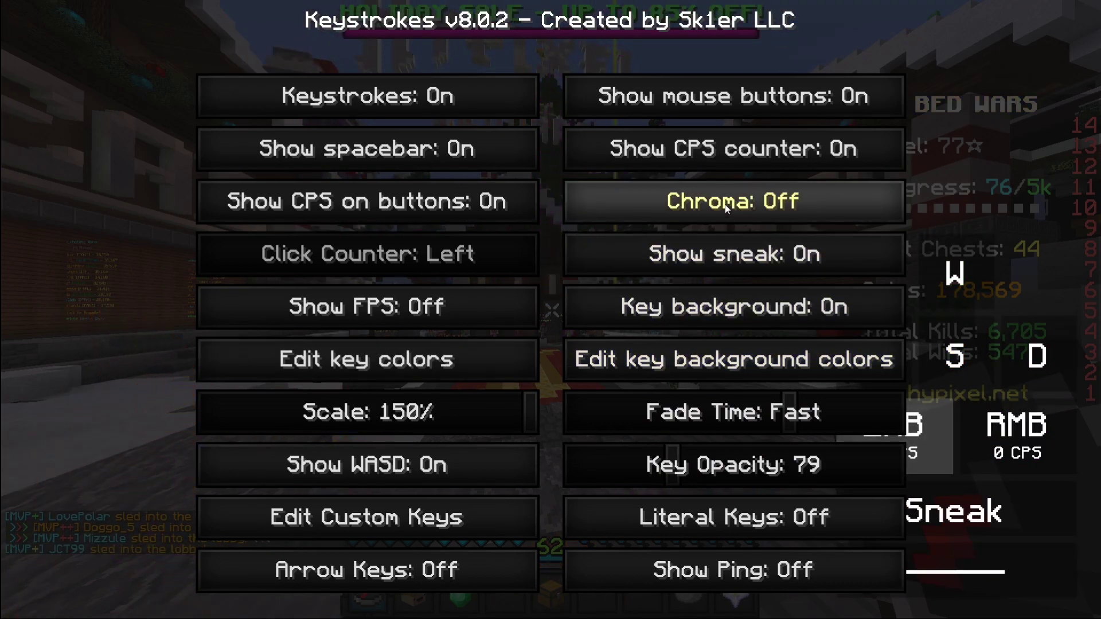
click(725, 204)
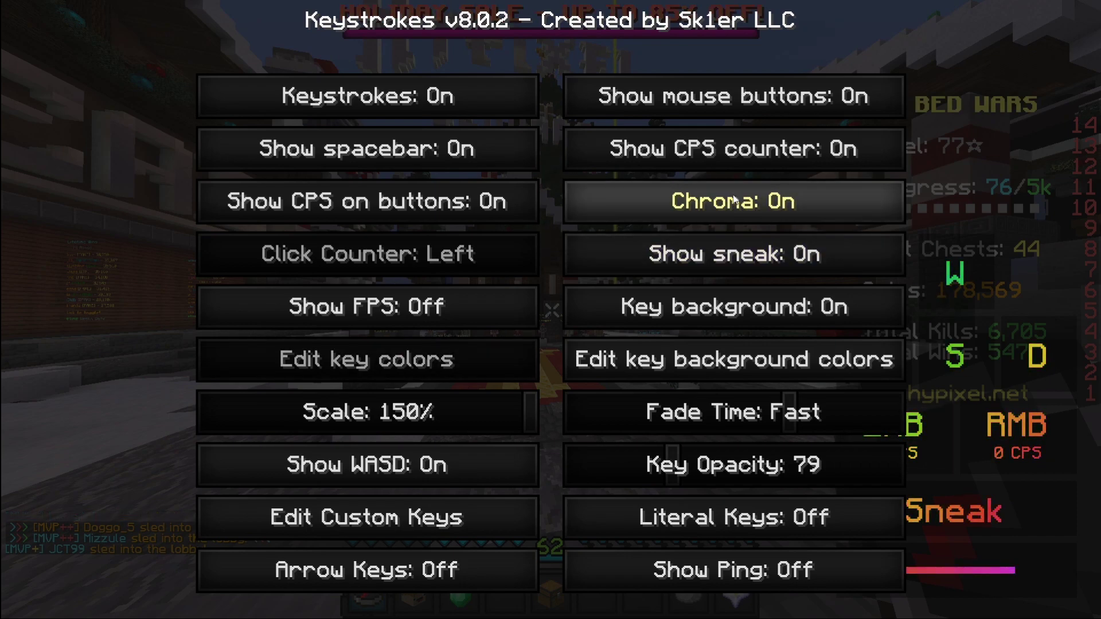
click(694, 157)
click(697, 157)
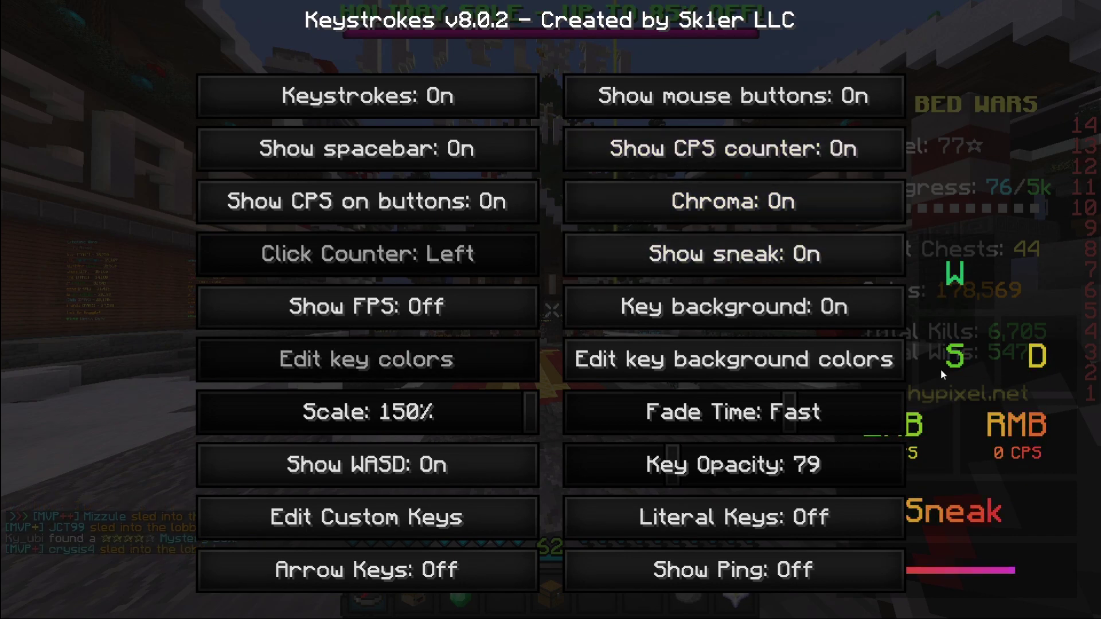
click(700, 158)
click(700, 157)
click(707, 104)
click(707, 104)
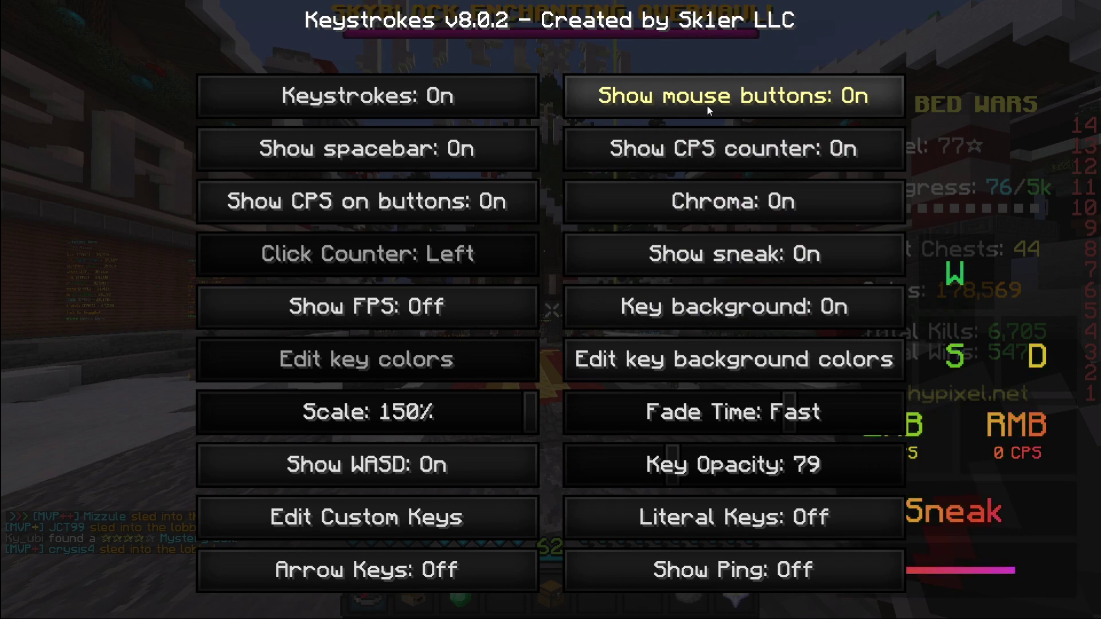
click(707, 104)
click(706, 105)
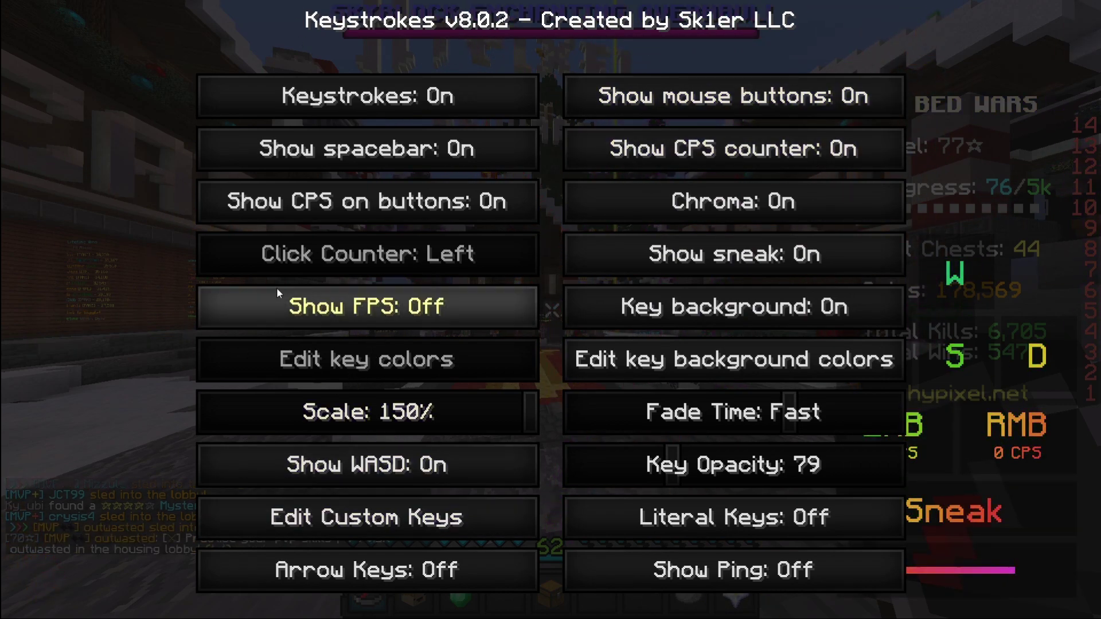
- Set Fade Time to Normal, nudge the overlay down-left, and close the Keystrokes menu
click(970, 422)
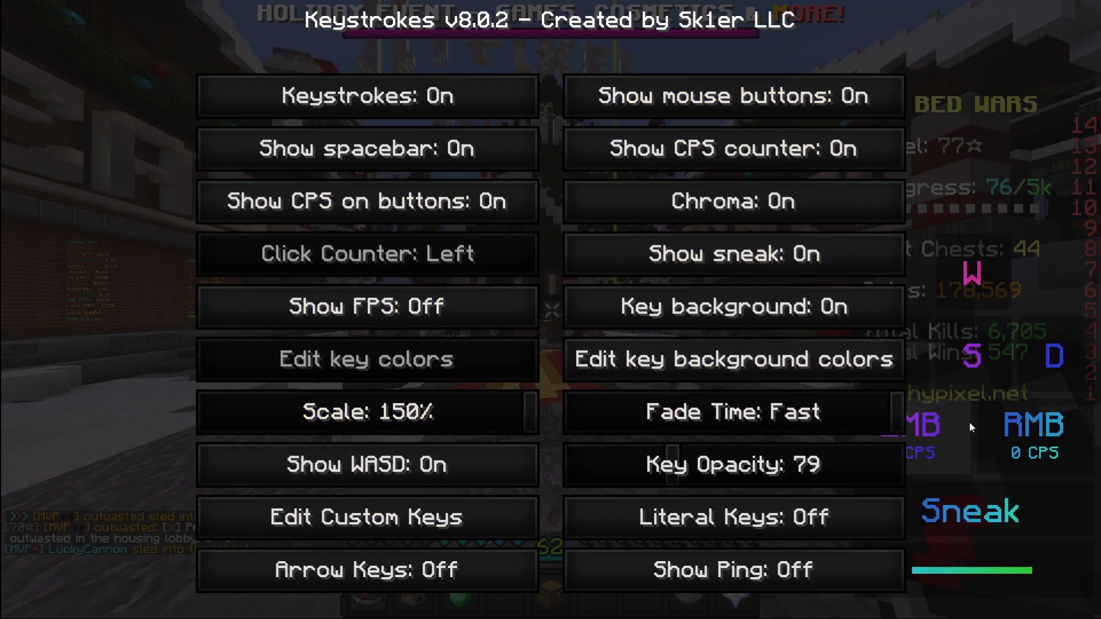
click(708, 422)
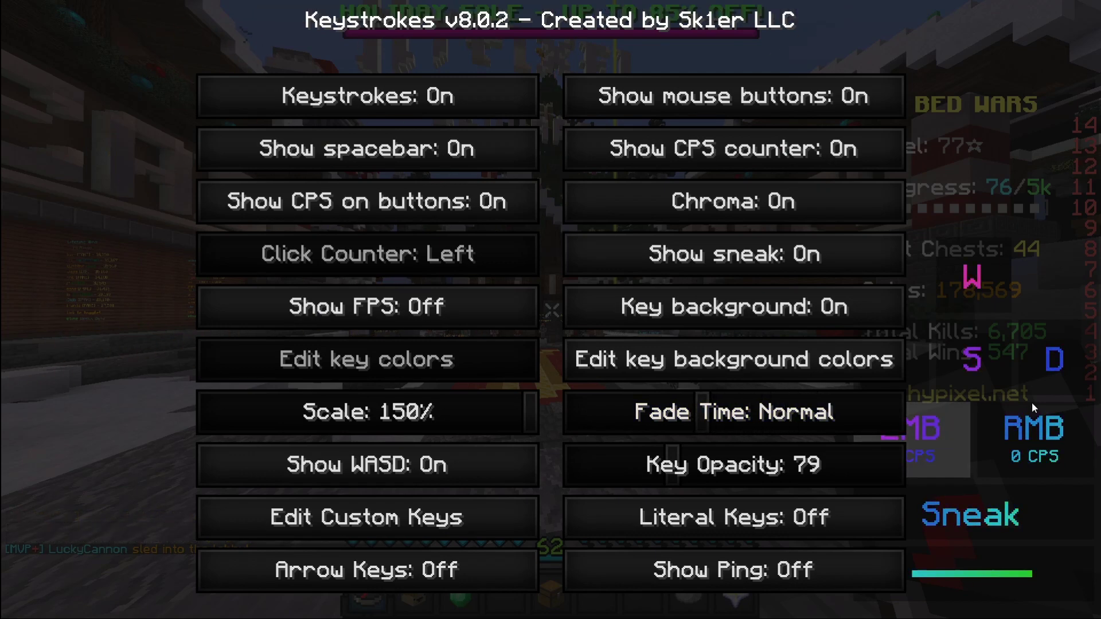
drag(1031, 435, 1027, 445)
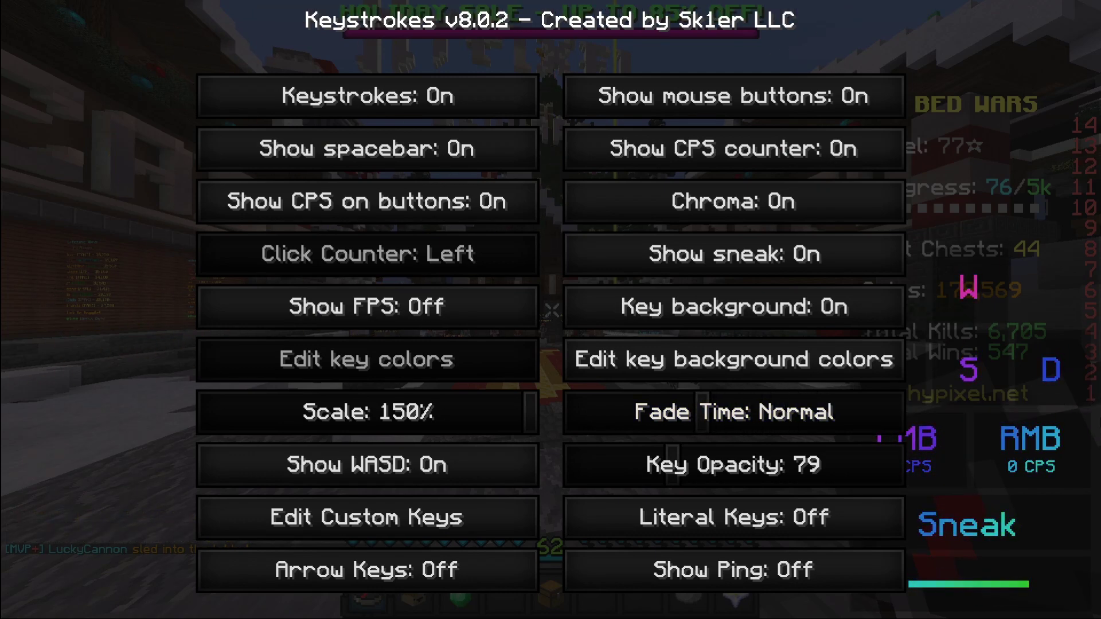
key(Escape)
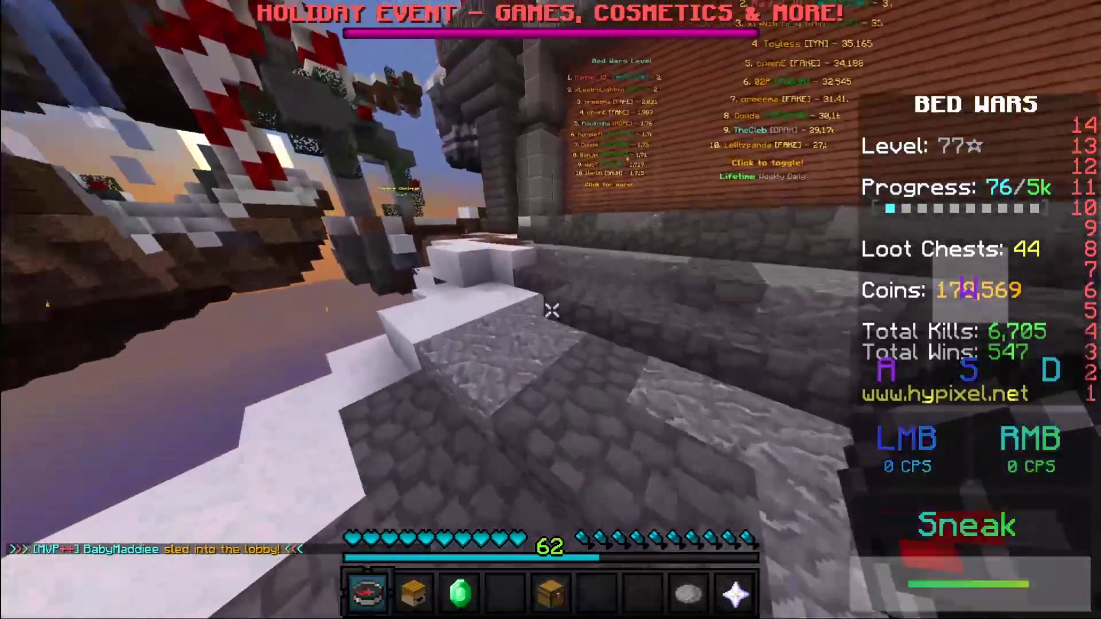